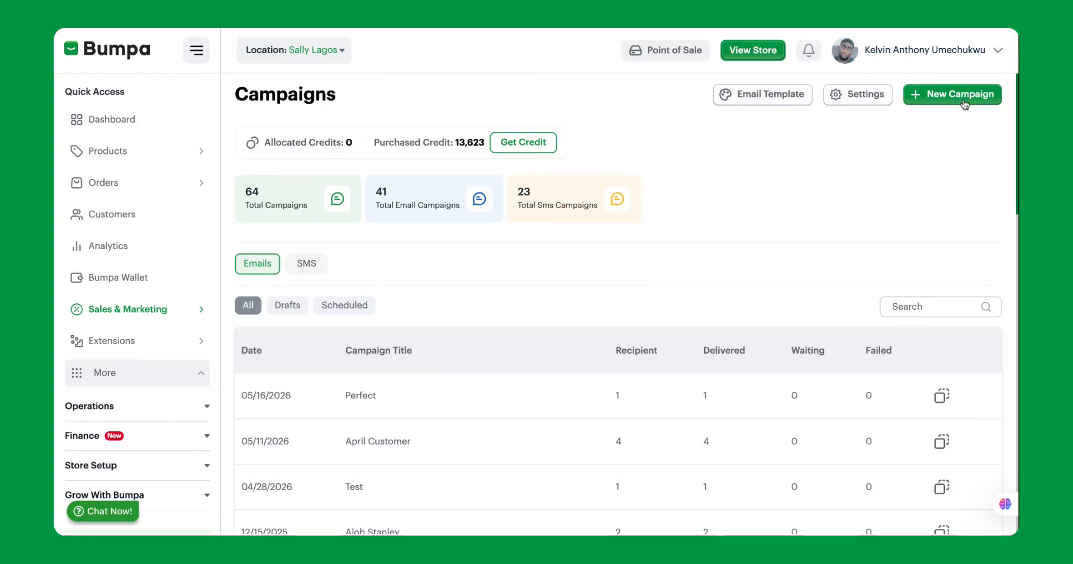
Step: Start a new campaign and set its type to Email Campaign
left_click(945, 99)
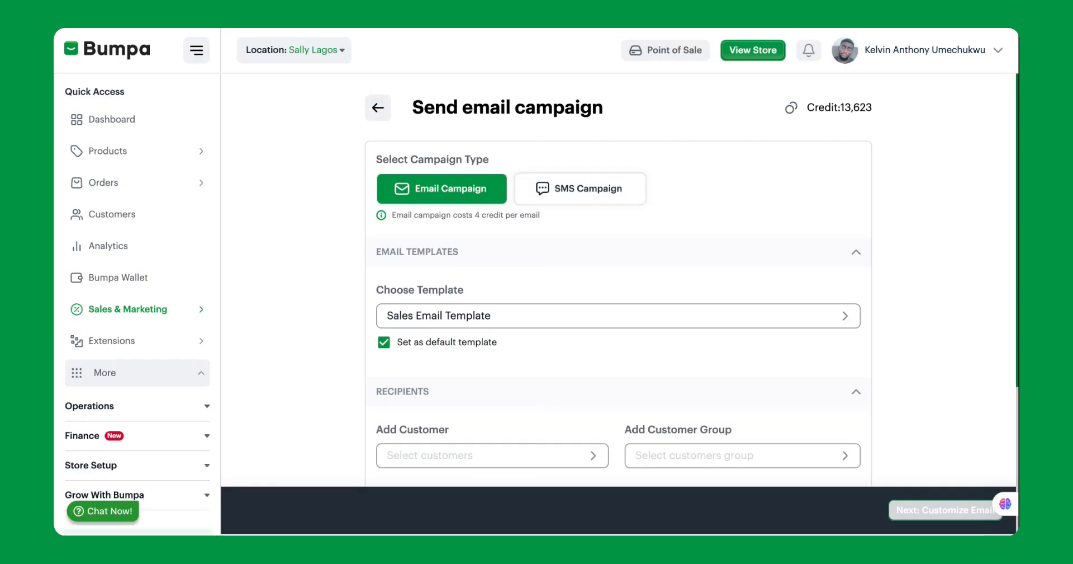
left_click(530, 192)
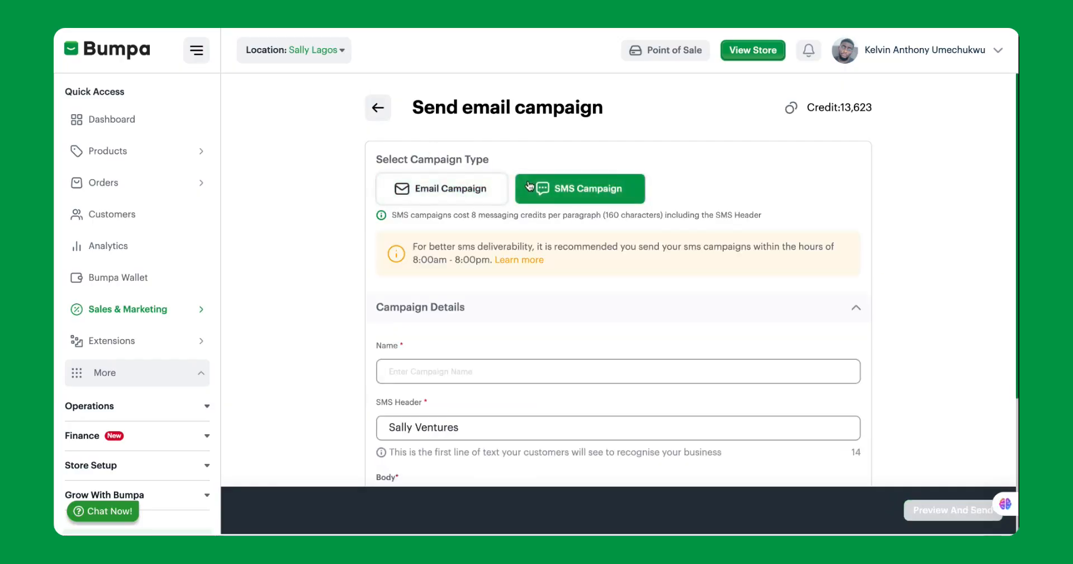
left_click(480, 186)
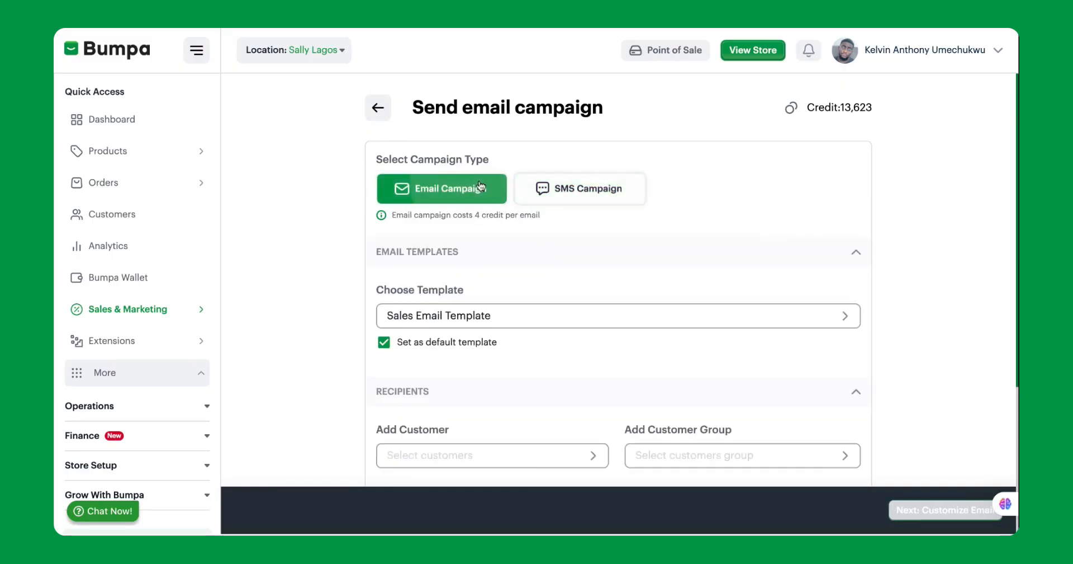
Step: Choose the Default Email Template for the campaign and set it as the default template
scroll(515, 271, "down", 1)
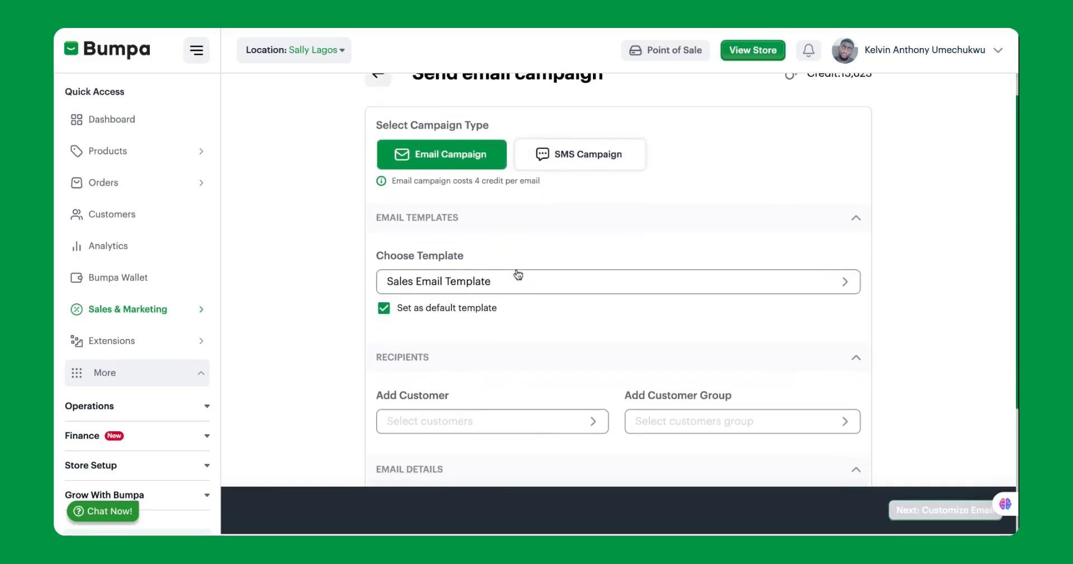
scroll(512, 193, "down", 1)
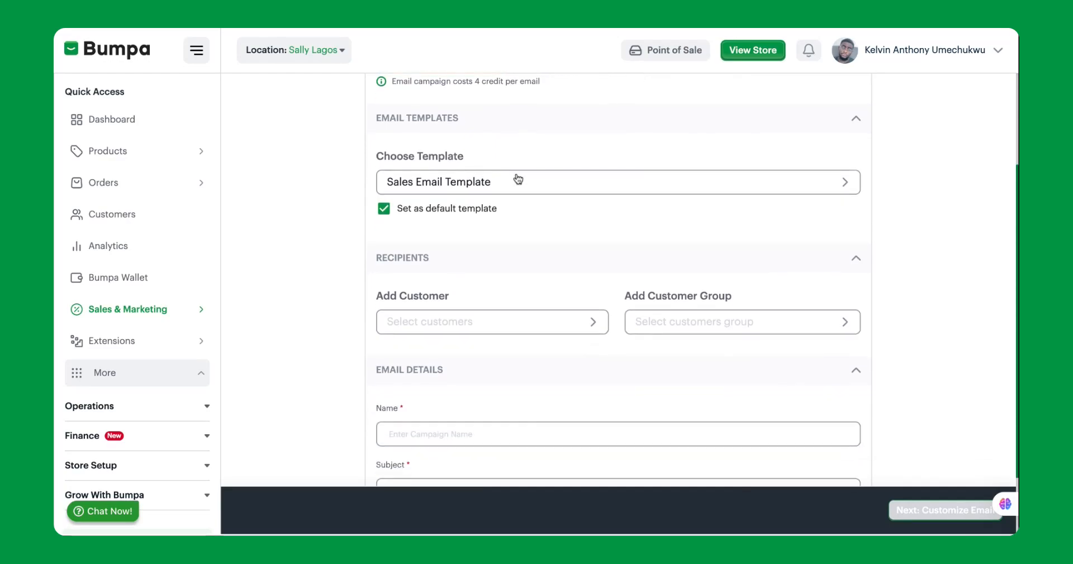
left_click(515, 186)
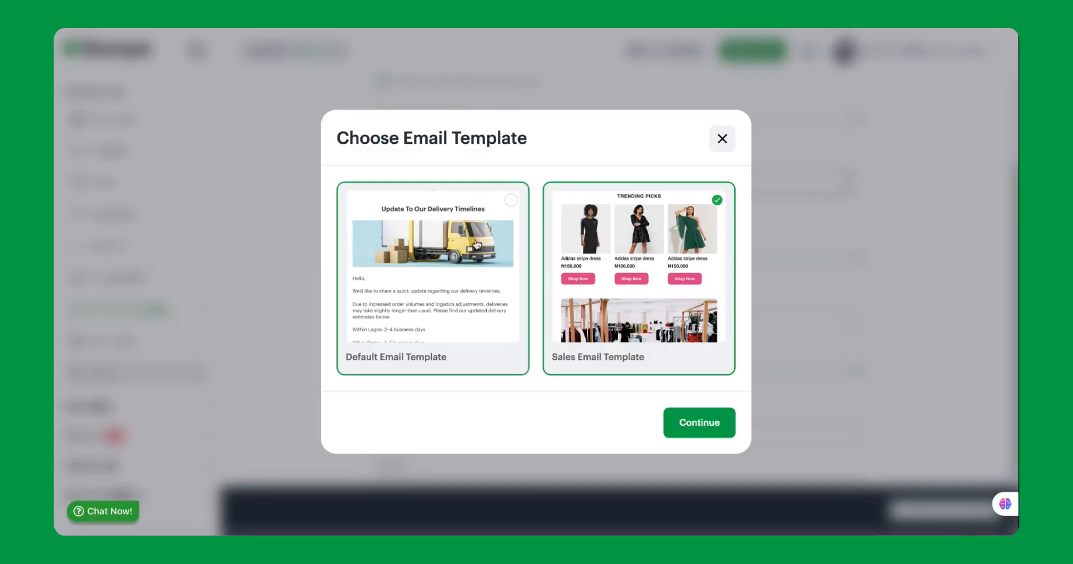
left_click(428, 227)
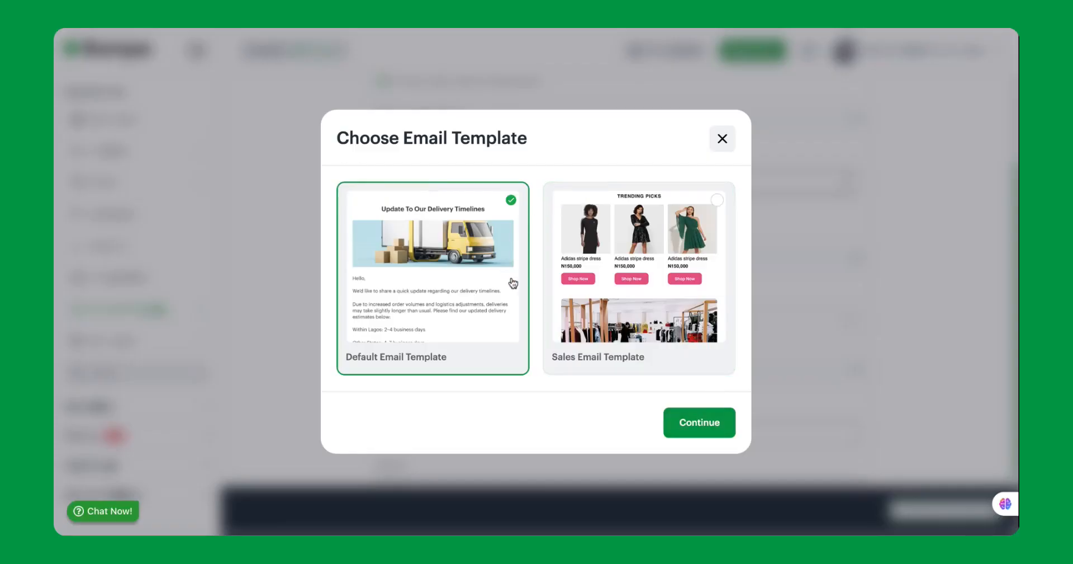
left_click(699, 422)
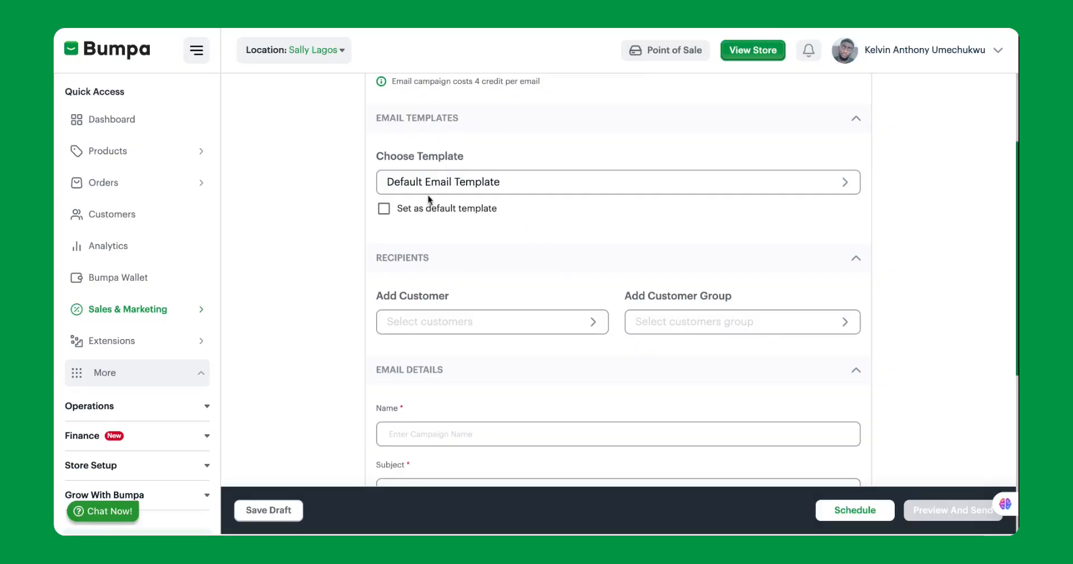
left_click(389, 215)
Step: Add Newest Customers, Ogudu Customers, no purchase in the last 30 days, no purchase in the last 60 days, and Top 10% by amount spent as recipient groups
scroll(587, 312, "down", 1)
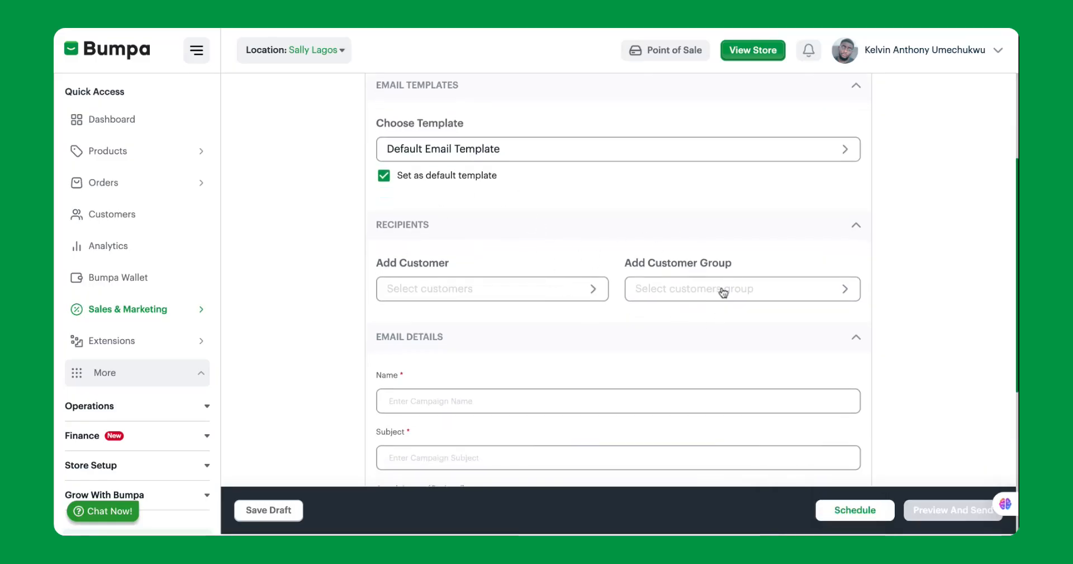
left_click(685, 283)
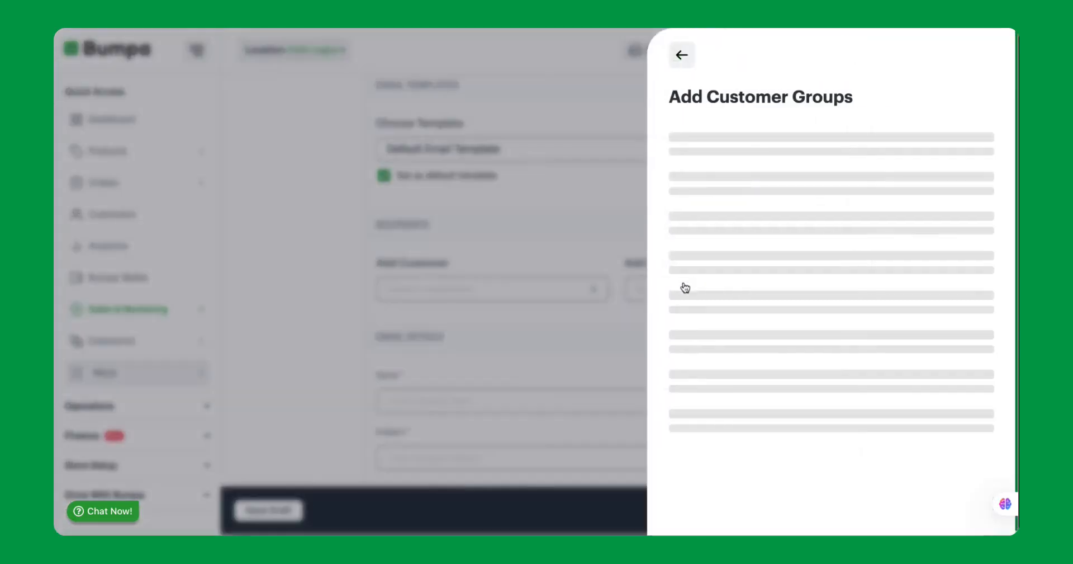
scroll(724, 360, "down", 12)
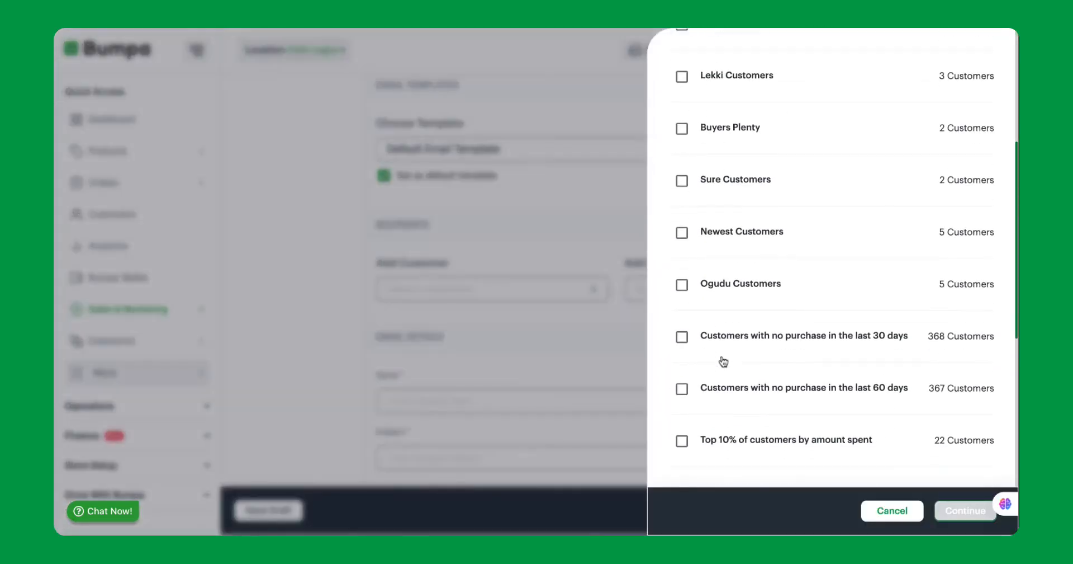
scroll(685, 218, "up", 7)
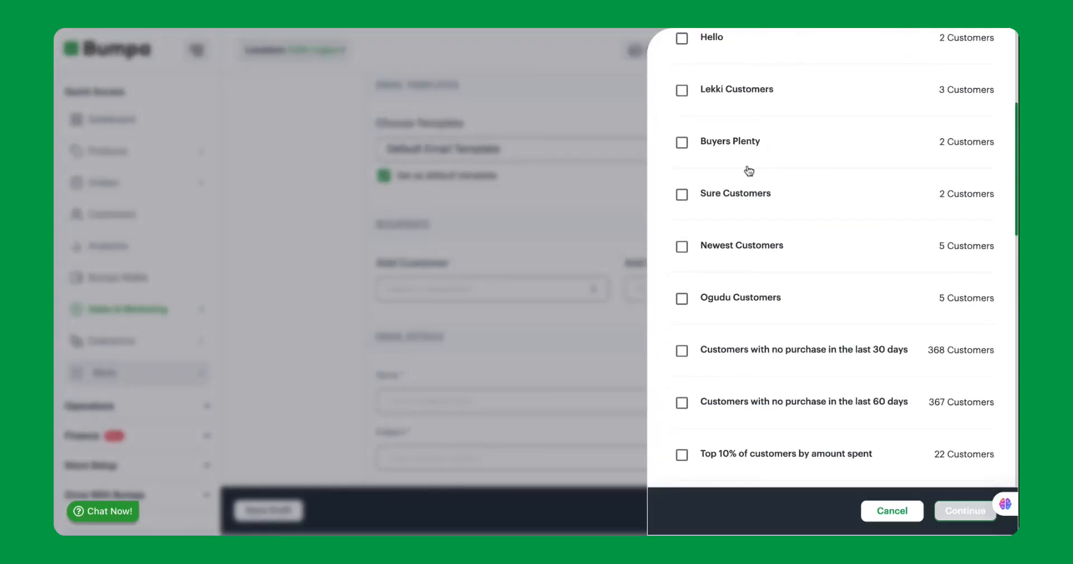
scroll(836, 302, "up", 4)
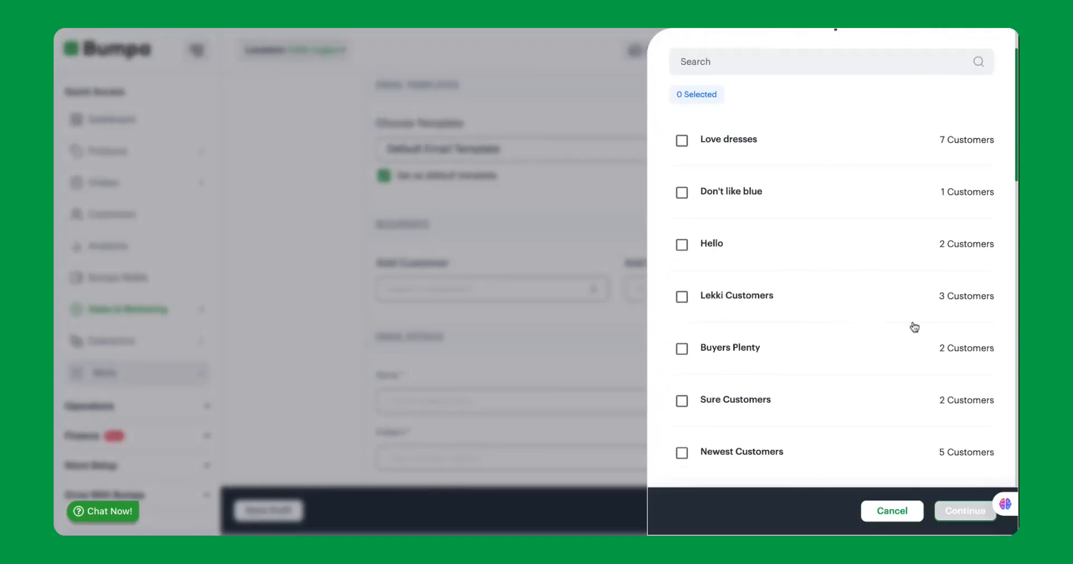
scroll(901, 335, "down", 5)
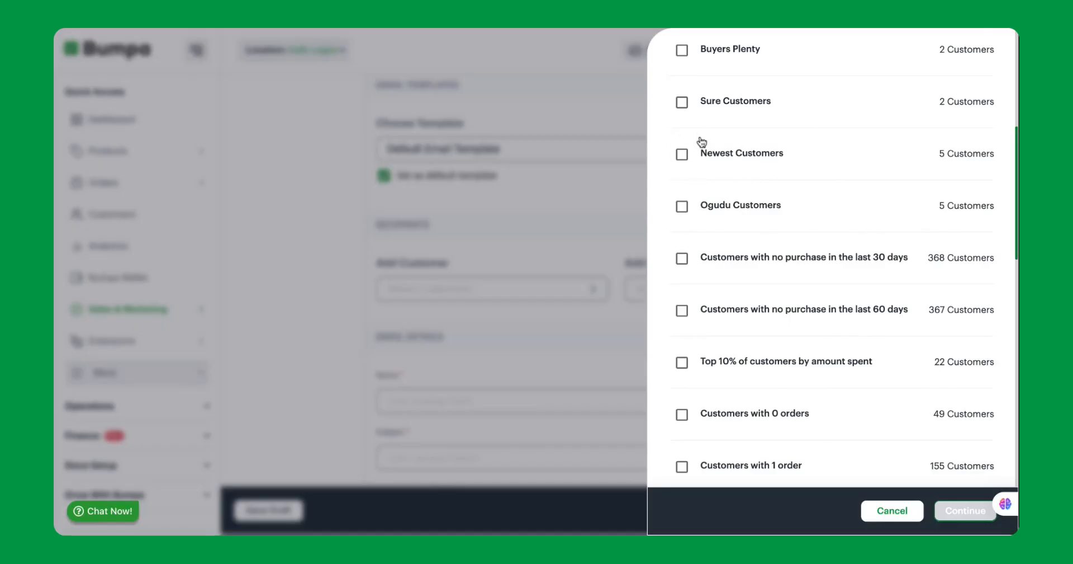
left_click(685, 157)
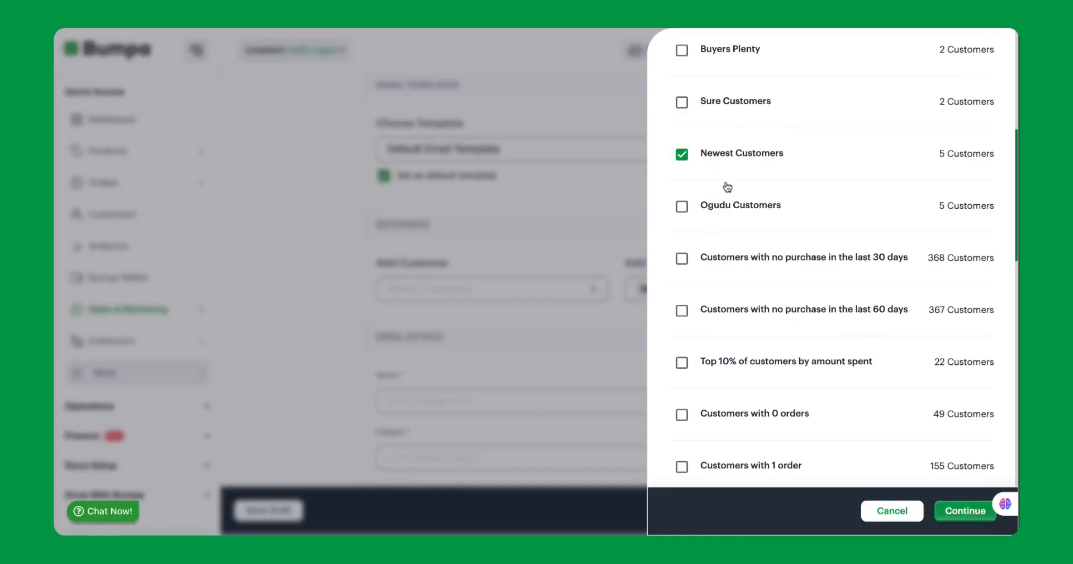
left_click(682, 206)
left_click(683, 259)
left_click(682, 310)
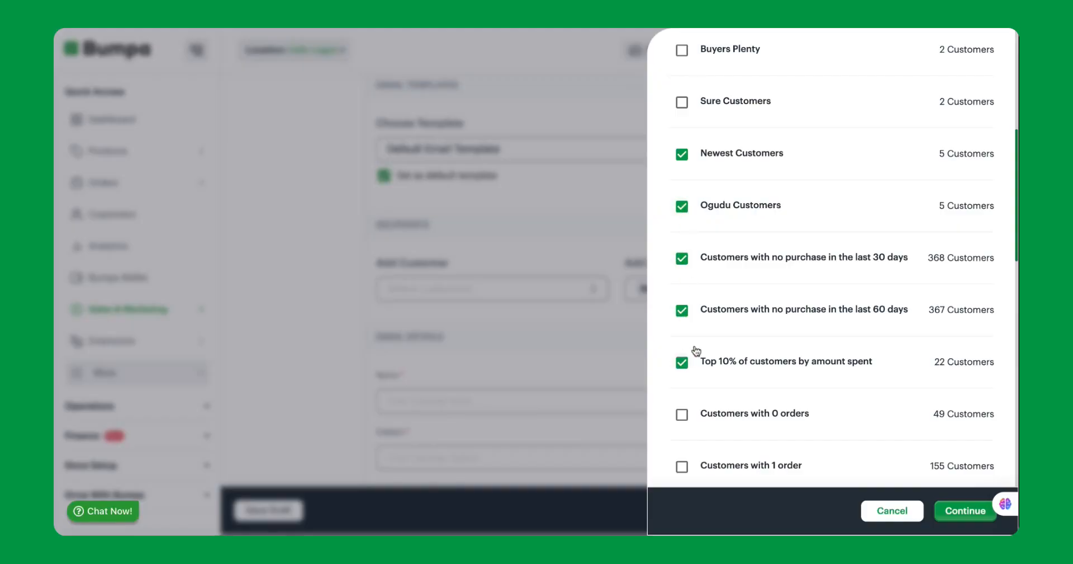
left_click(949, 511)
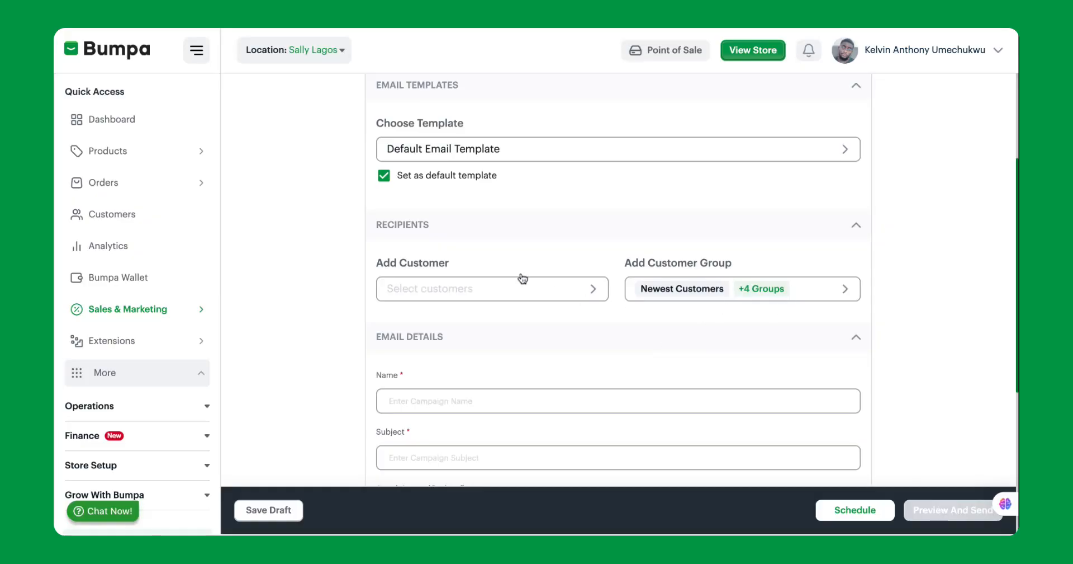
Step: Remove all the selected customer groups from the campaign recipients
left_click(770, 303)
scroll(805, 297, "down", 6)
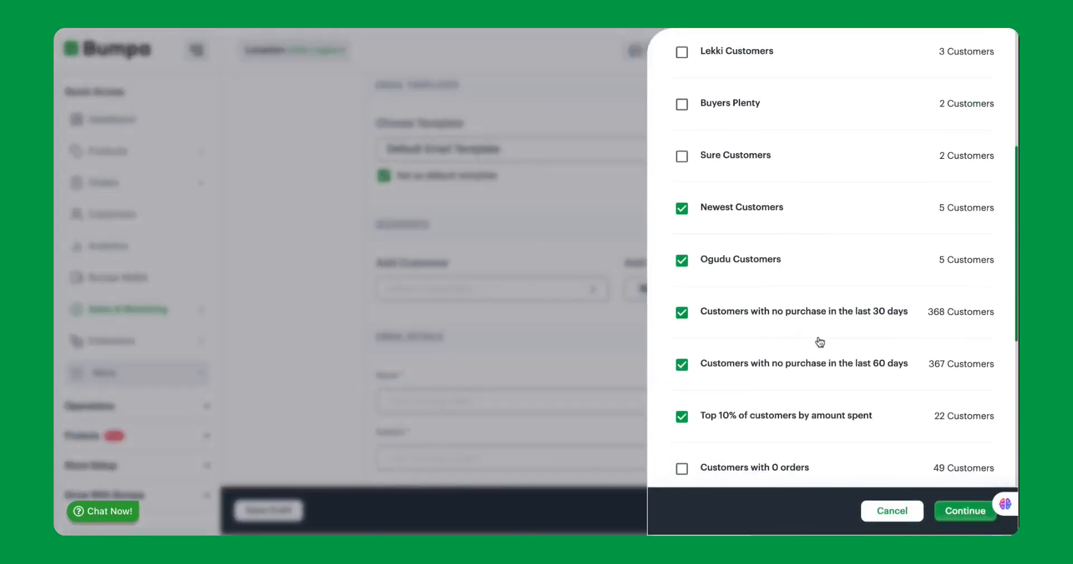
left_click(682, 158)
left_click(682, 211)
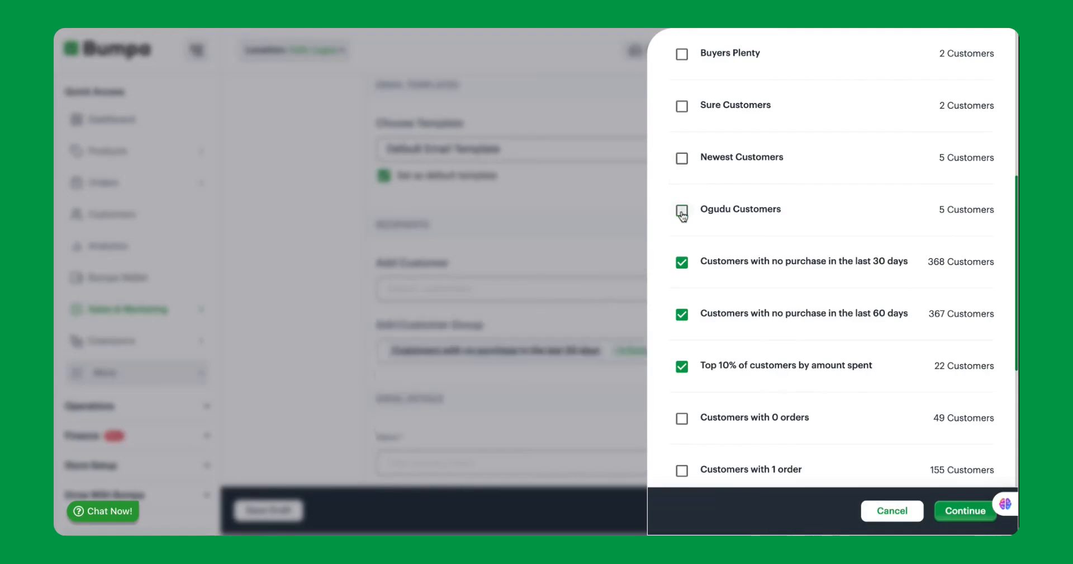
left_click(682, 262)
left_click(682, 314)
left_click(683, 366)
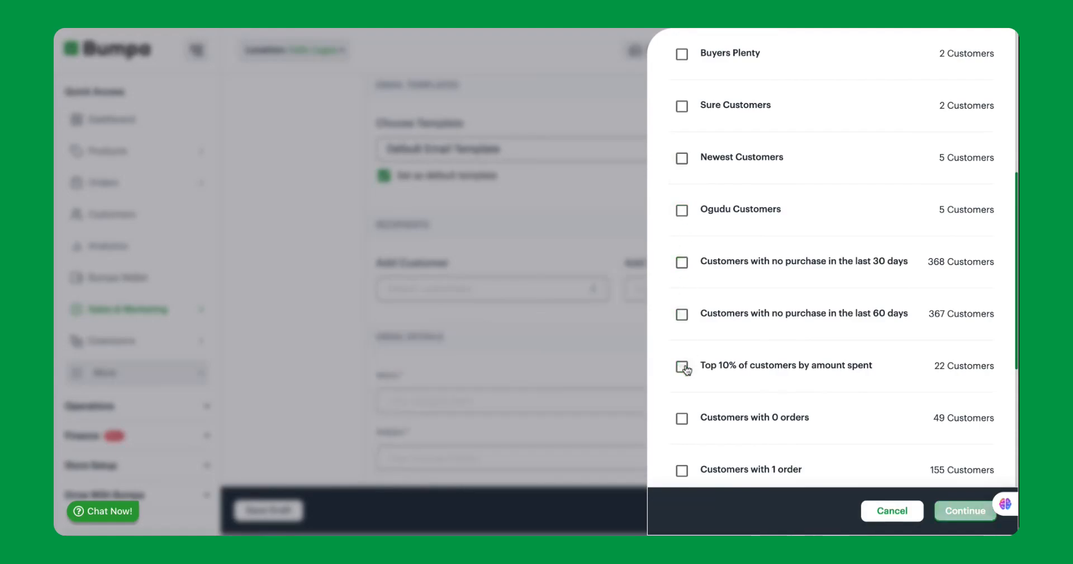
left_click(944, 514)
Step: Add the first customer in the list as an individual recipient of the campaign
left_click(486, 291)
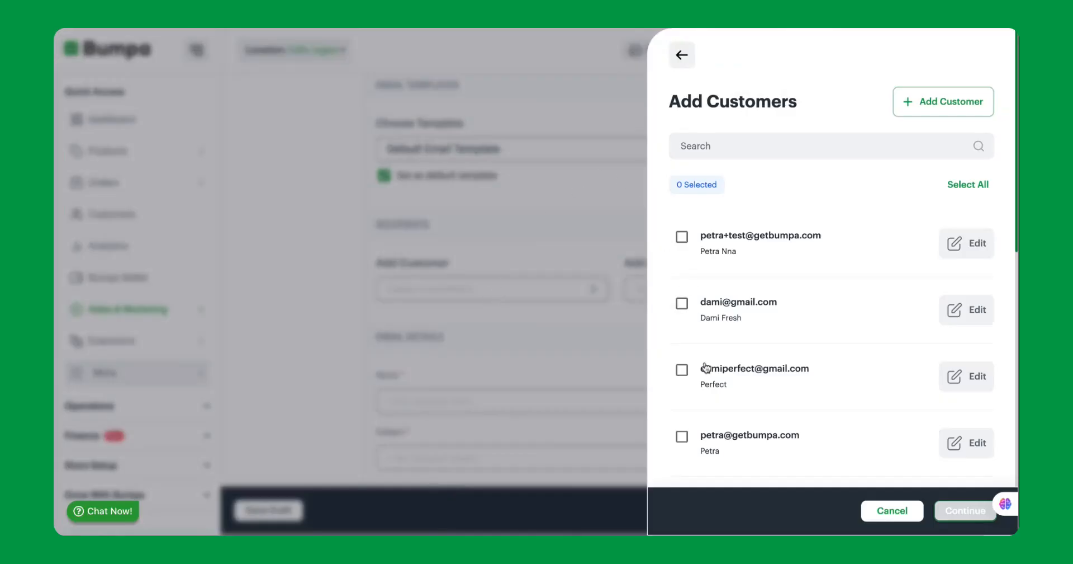
left_click(682, 237)
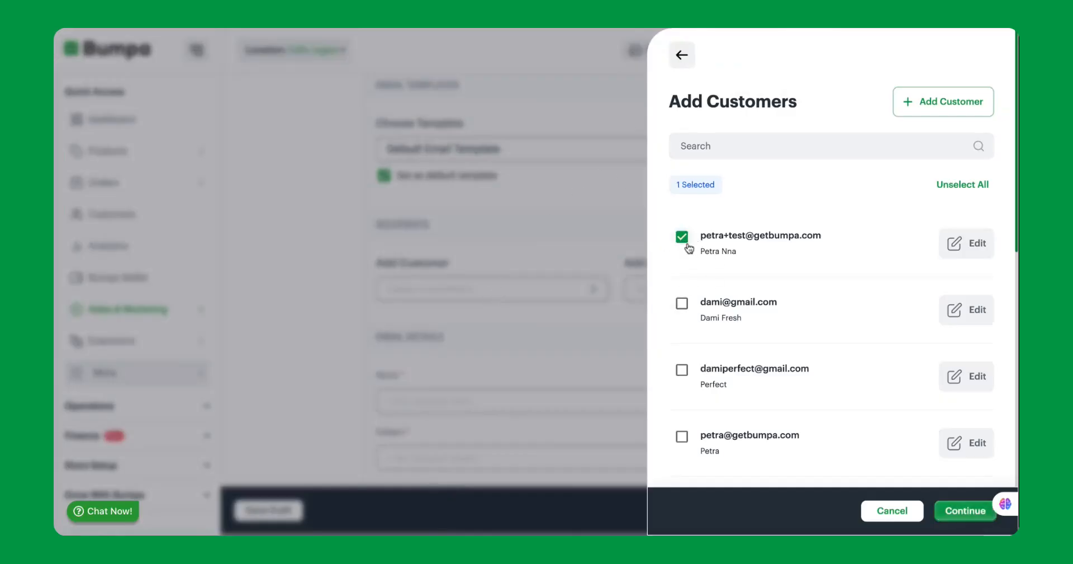
left_click(962, 510)
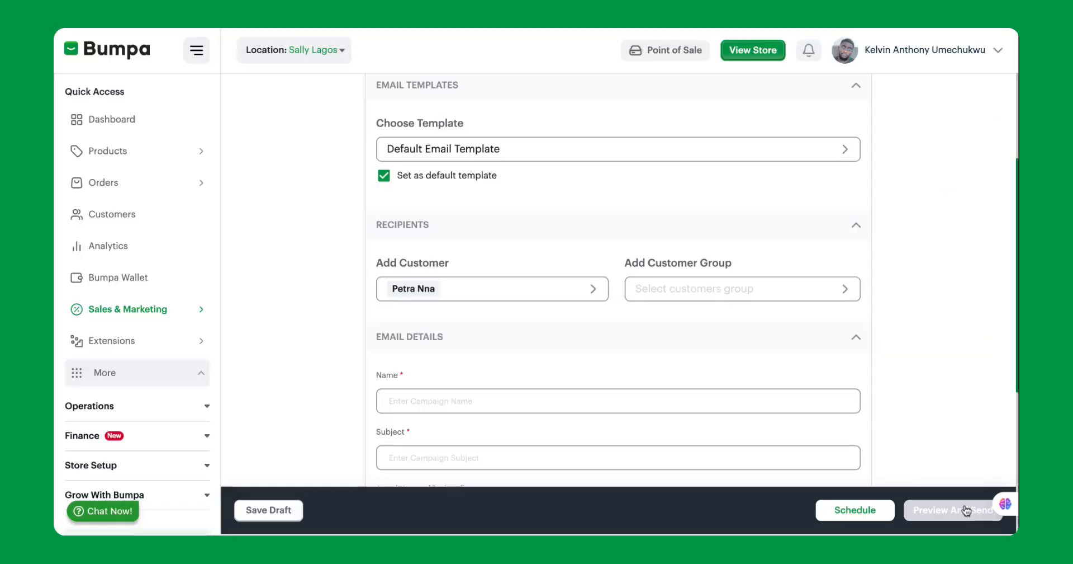
Step: Name the campaign "Ileya Sales" and set the subject to "Ileya is coming...are you ready?"
scroll(773, 350, "down", 3)
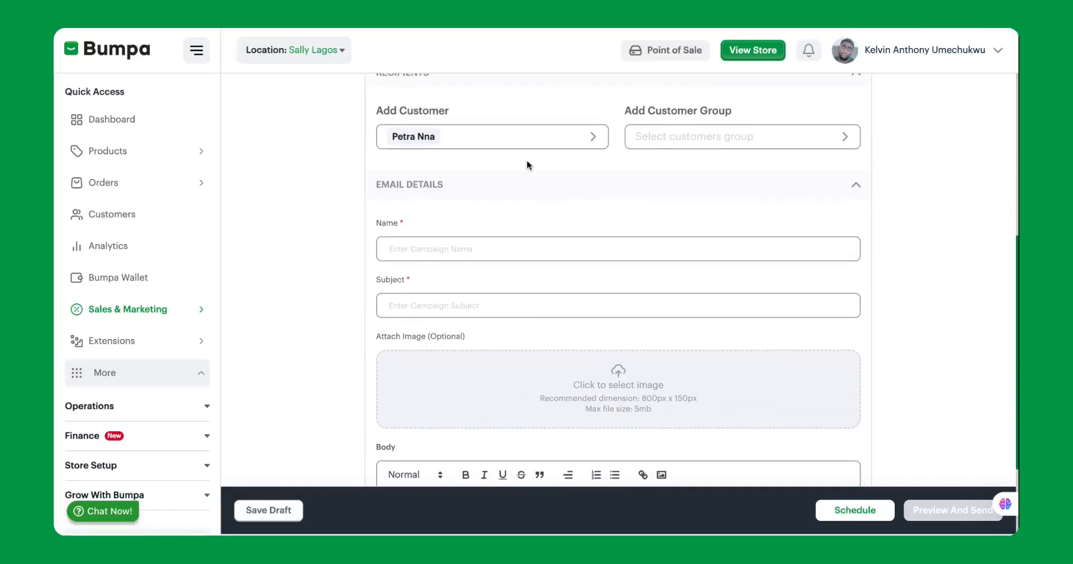
left_click(491, 251)
type("Ileya Sales")
left_click(463, 305)
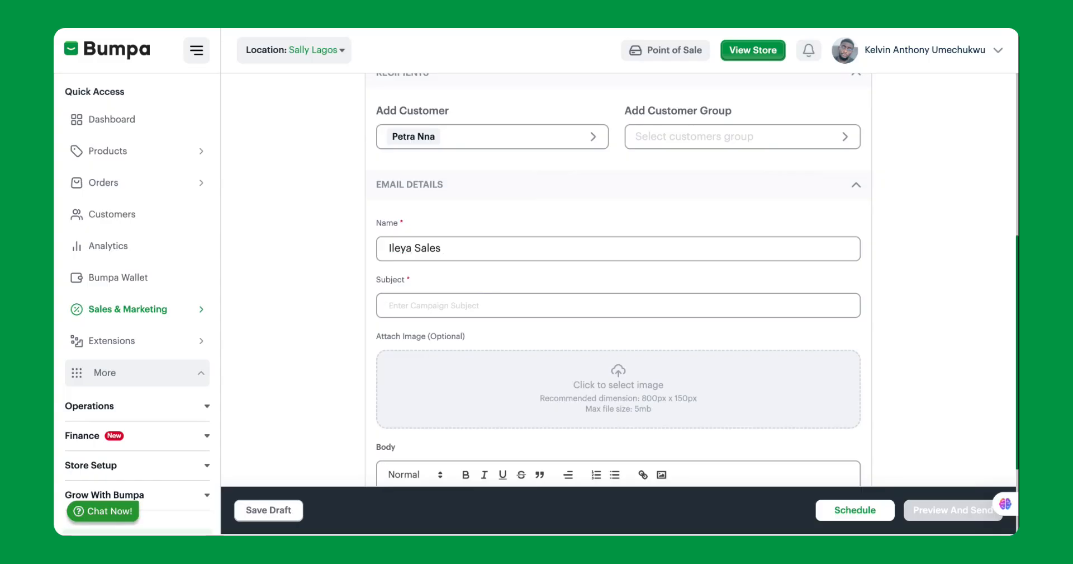
type("I")
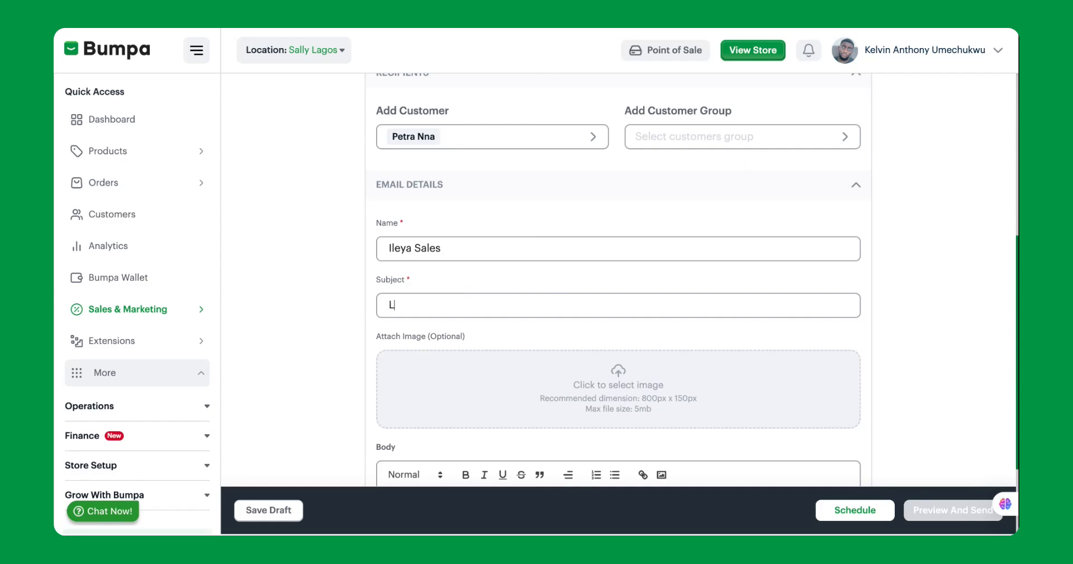
type("leya is coming...ste")
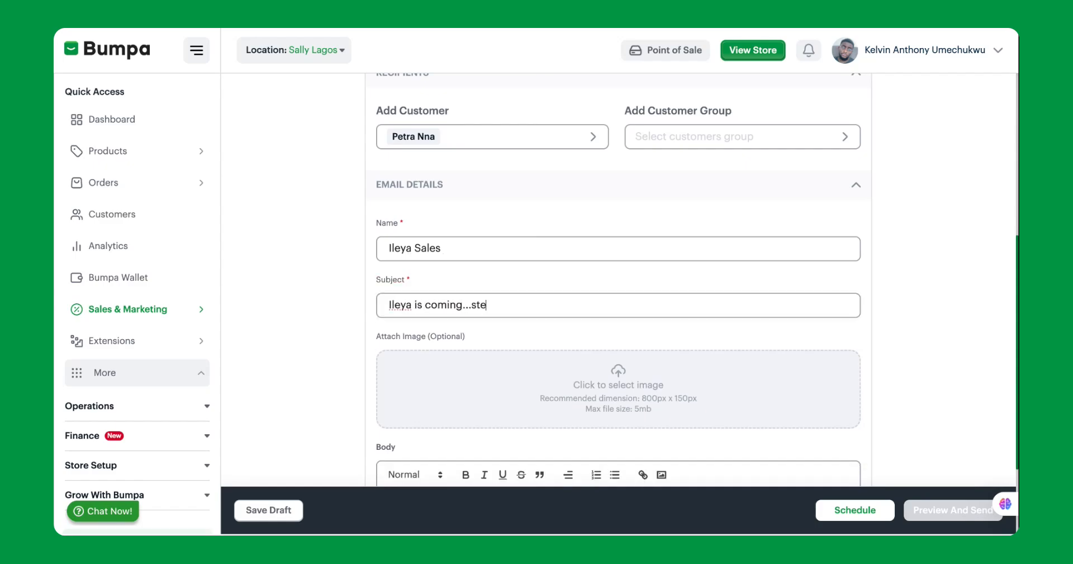
type("are you ready?")
Step: Attach the red skincare product image to the email by uploading it without cropping
scroll(517, 267, "down", 3)
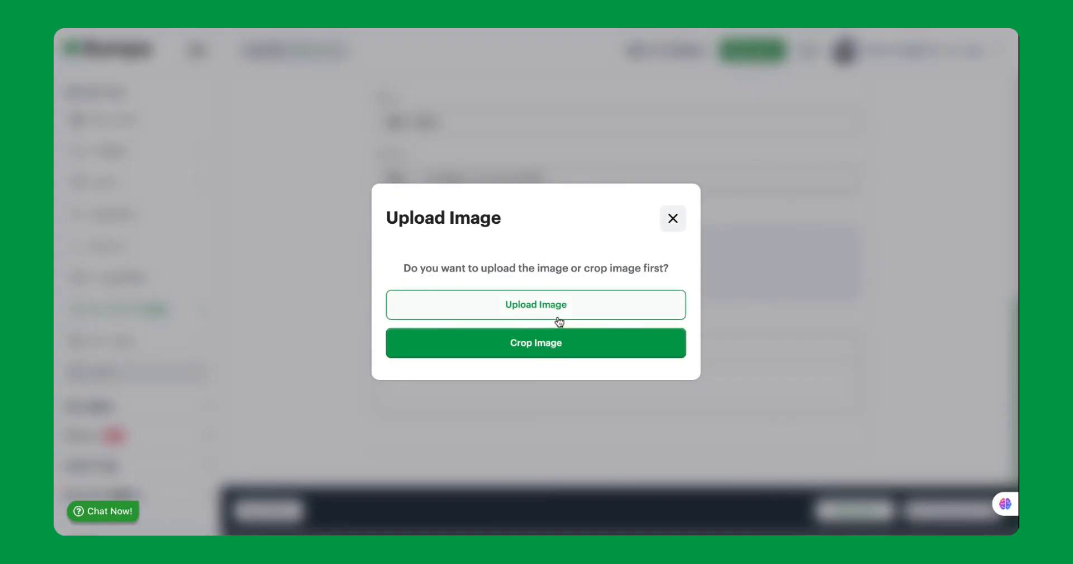
left_click(558, 317)
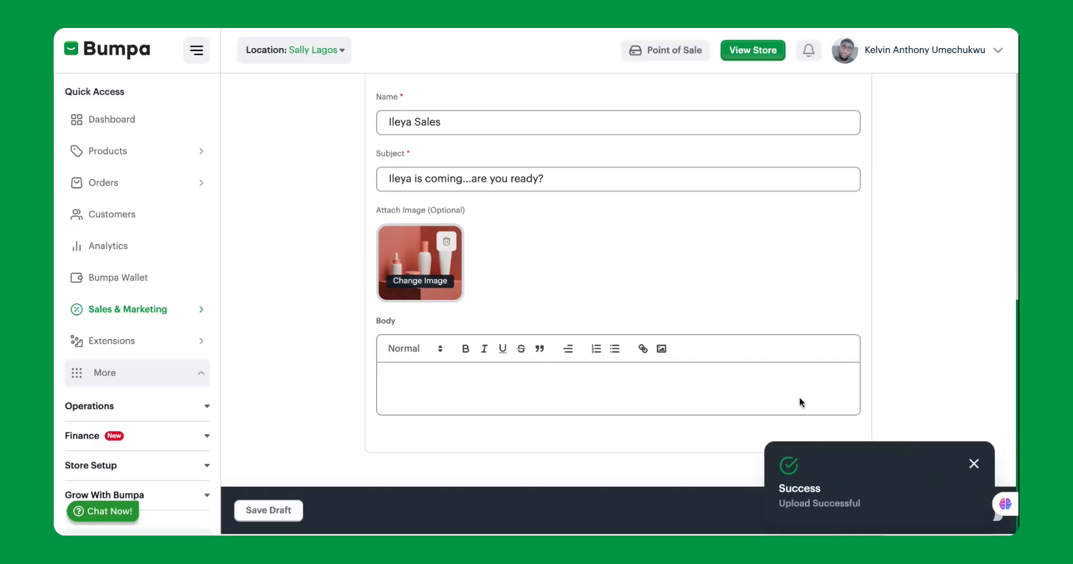
left_click(974, 463)
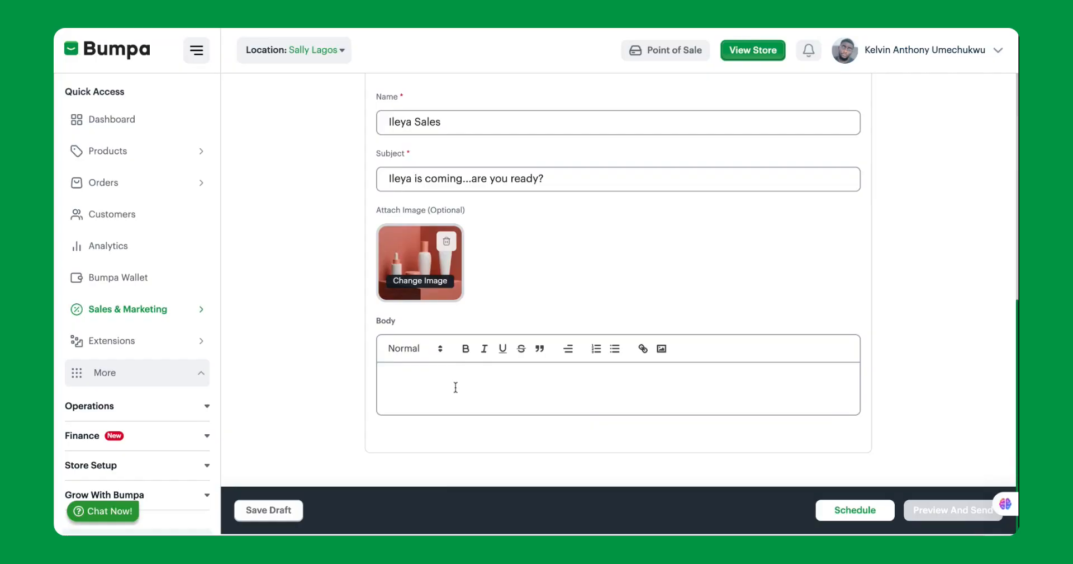
Step: Dismiss the Grammarly offer and write "Ileya is coming!" as the email body
left_click(425, 383)
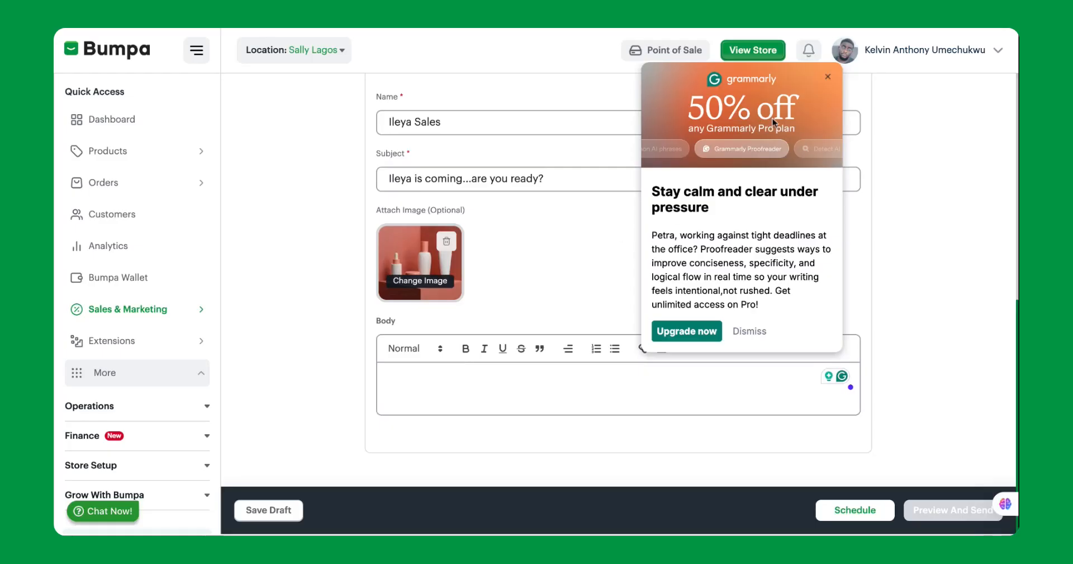
left_click(830, 77)
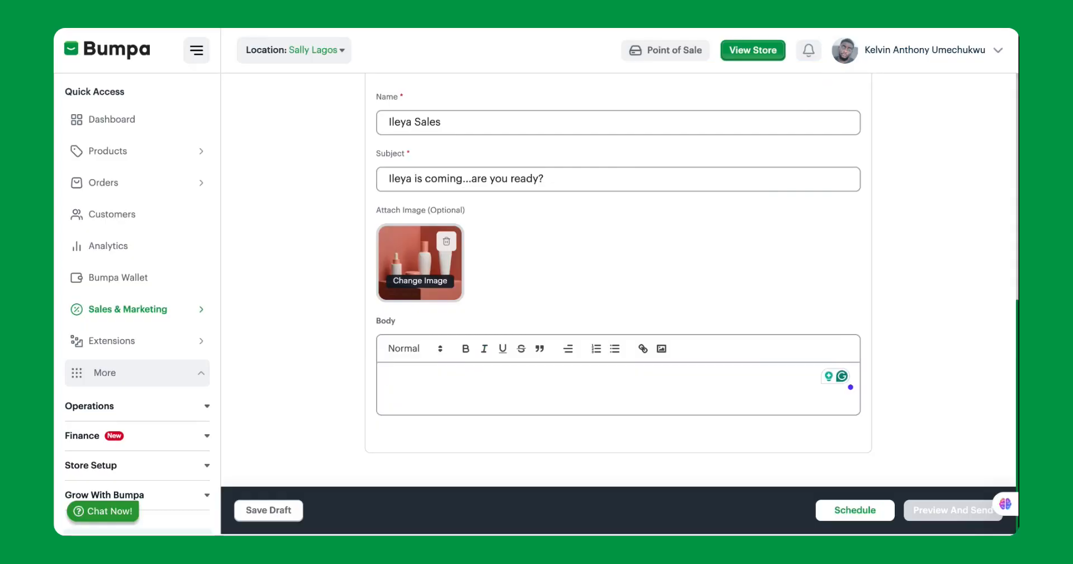
type("I")
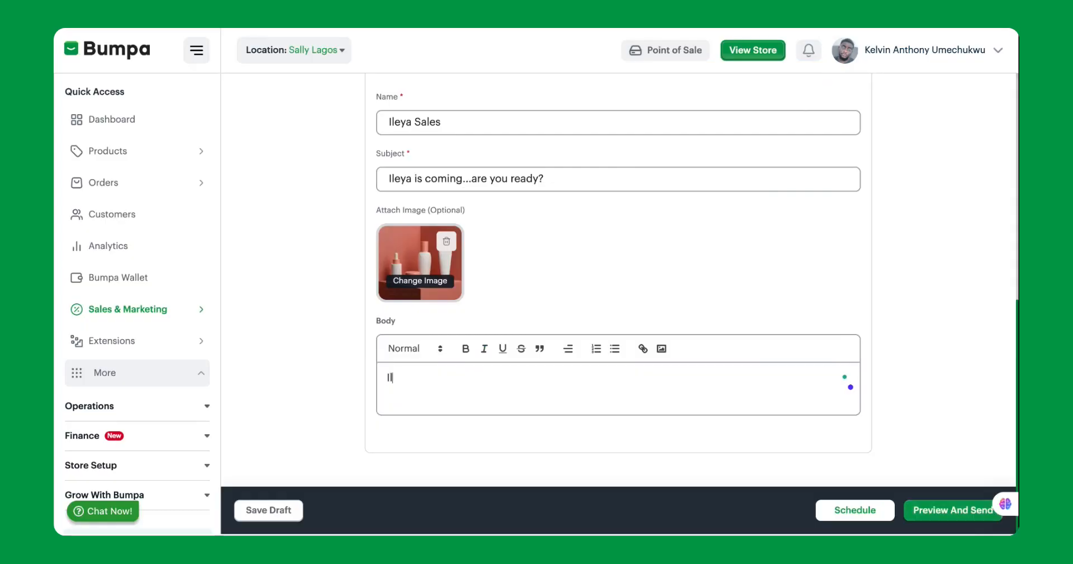
type("coming!")
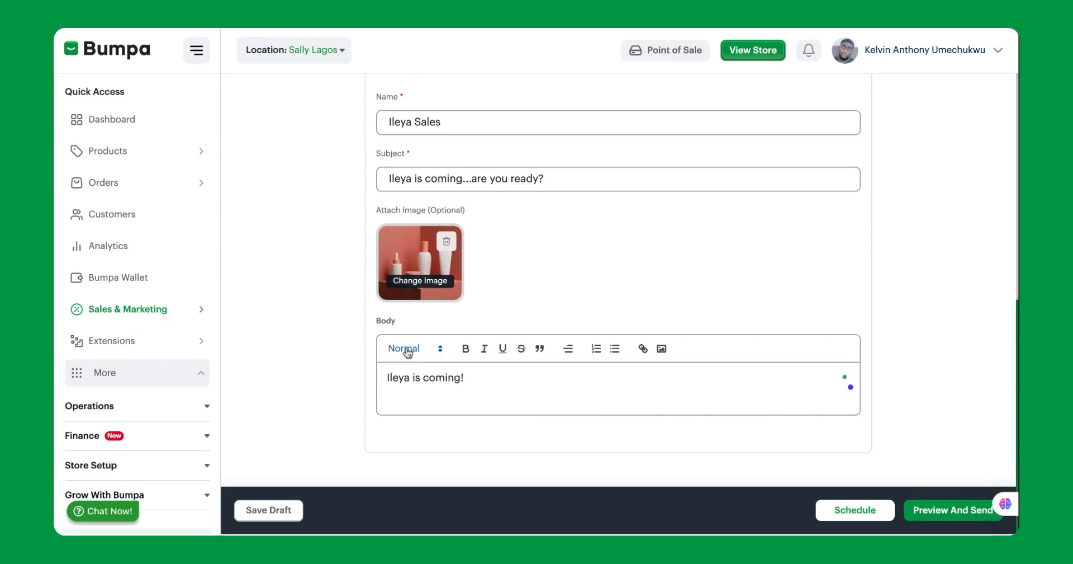
Step: Format the body line "Ileya is coming!" as Heading 2 and start a new paragraph below it
left_click(416, 351)
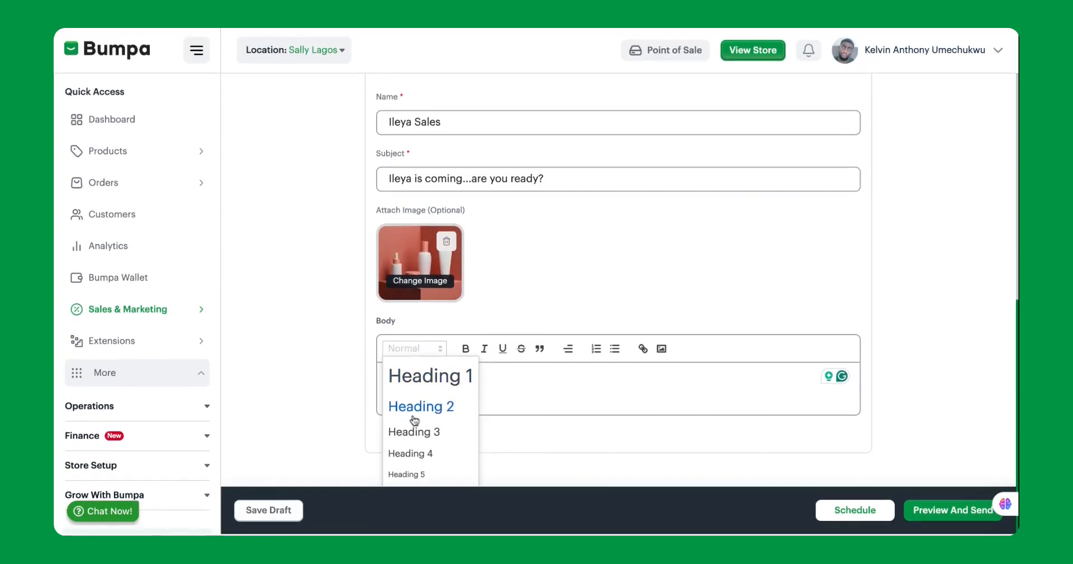
left_click(442, 409)
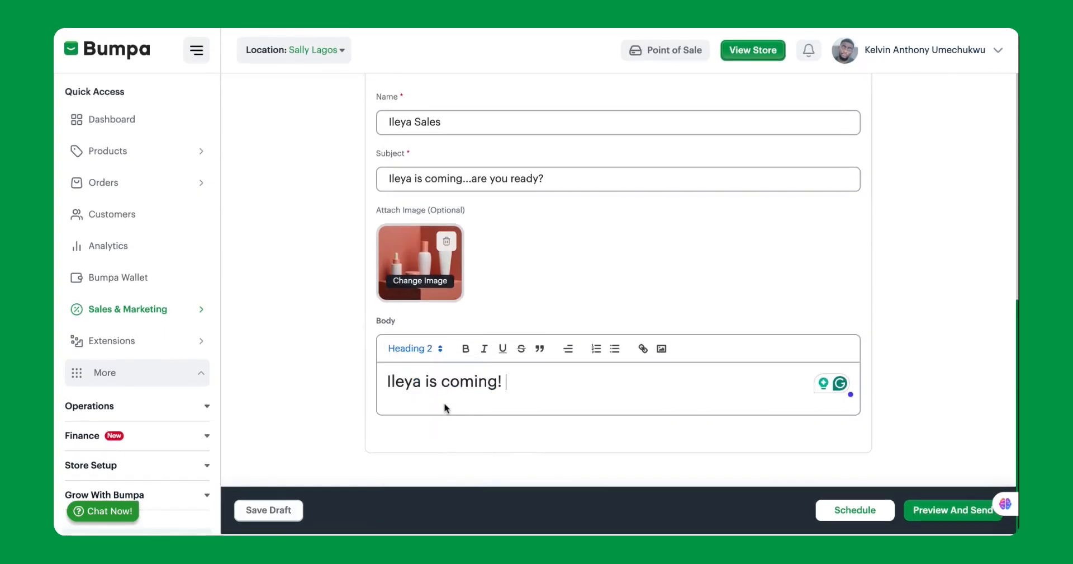
key("Return")
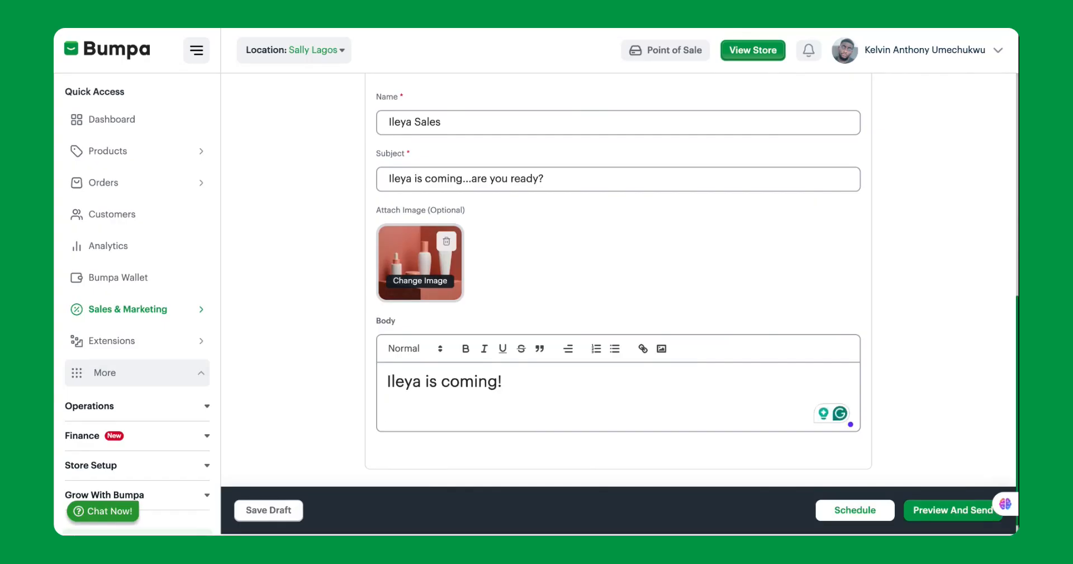
Step: Write "Shop discounted prices across all our stores! 20% off for the first 20 people!" under the heading, followed by a blank line
type("Shop")
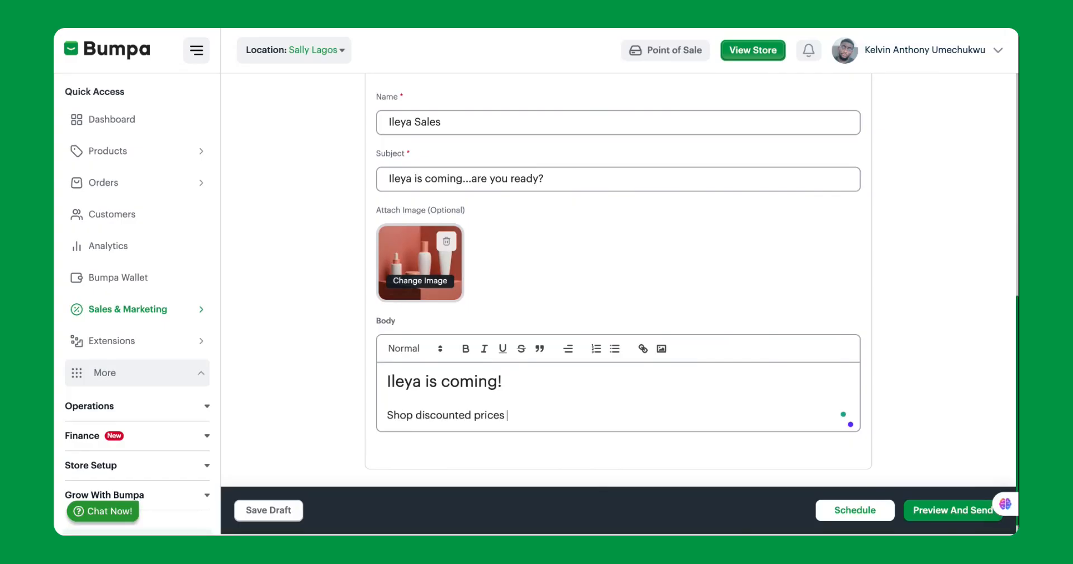
type(" discounted prices across all our stores! 20% off fo")
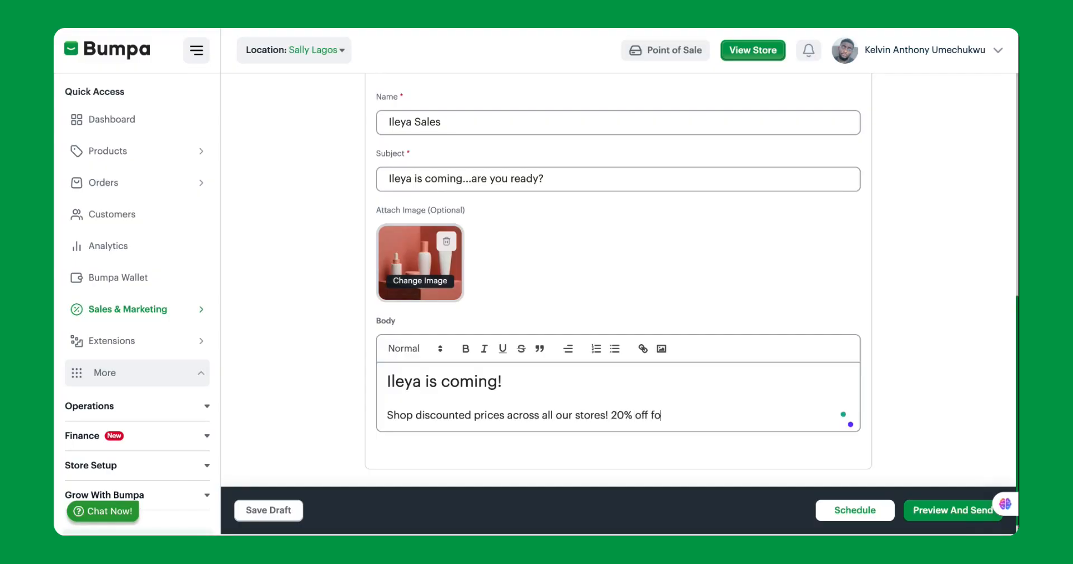
type("r the first 20 people!")
key("Return")
key("Return")
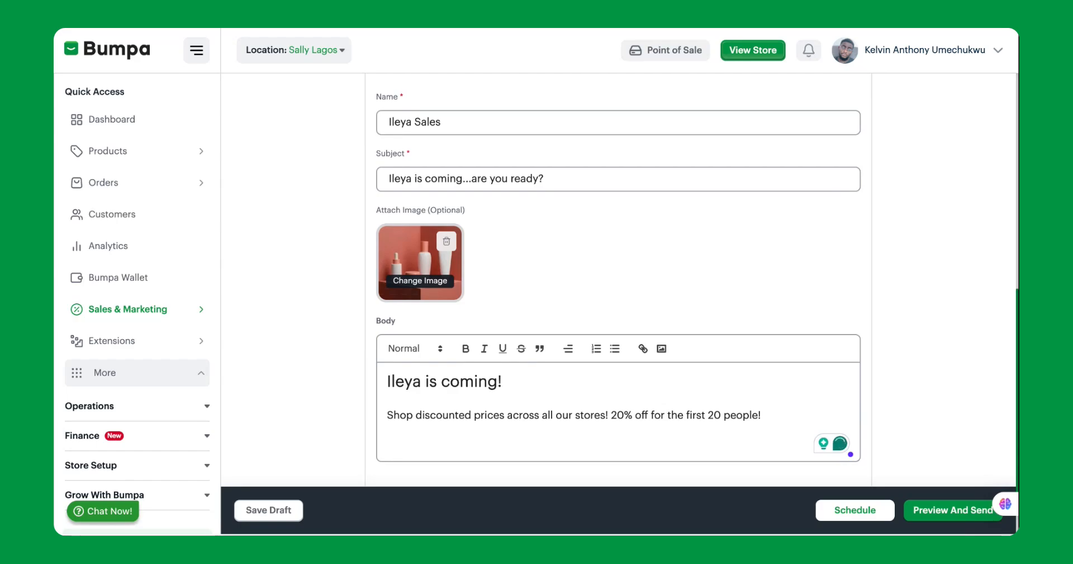
Step: Add the closing line "Want to get a free gift?" to the email body and format it as Heading 2
type("Want to get a free gift?")
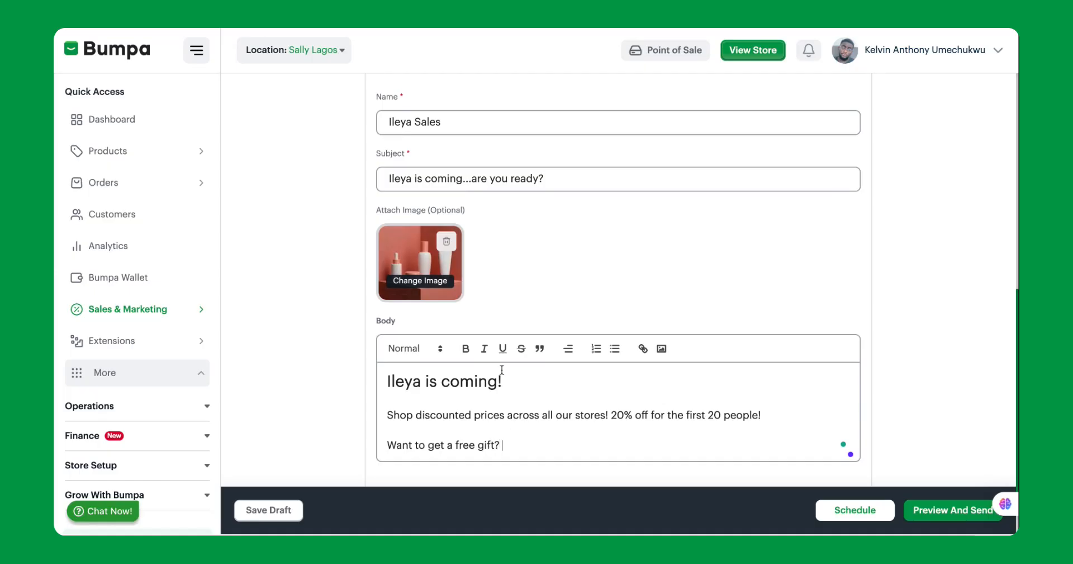
left_click_drag(506, 445, 387, 445)
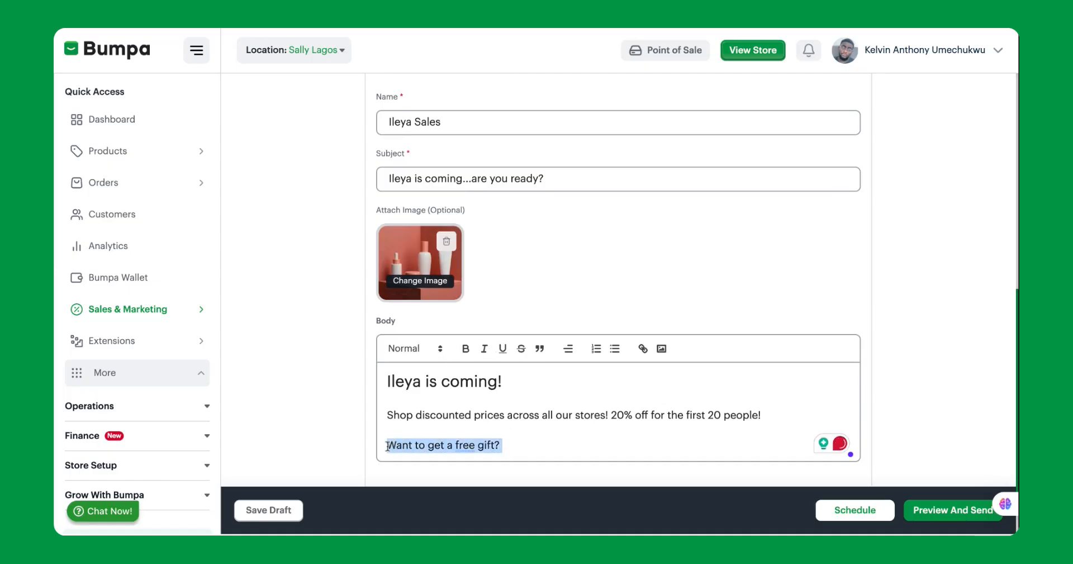
left_click(414, 348)
left_click(430, 407)
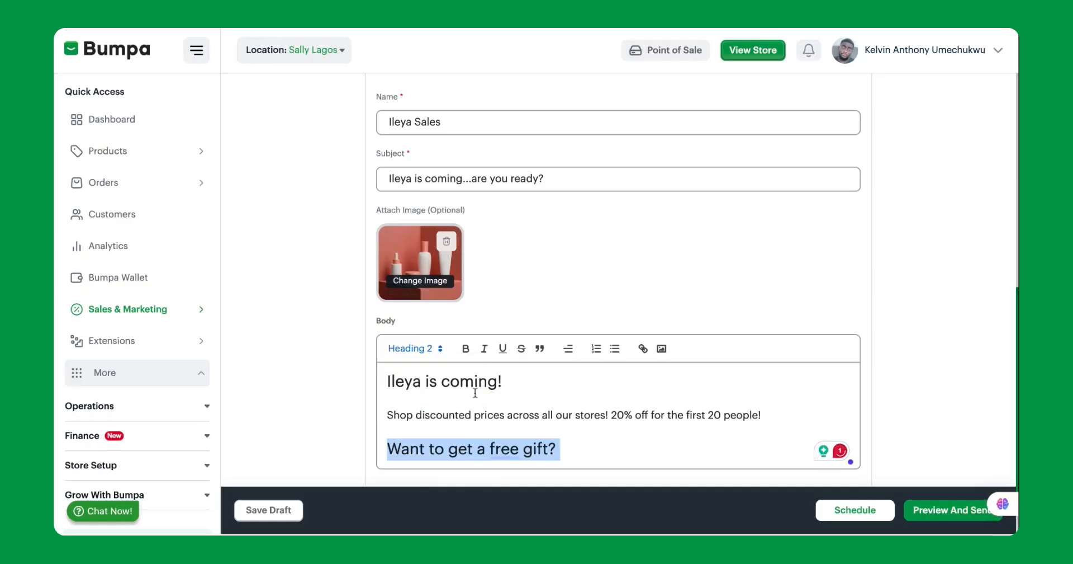
Step: Make the heading "Ileya is coming!" in the email body bold
scroll(580, 441, "down", 1)
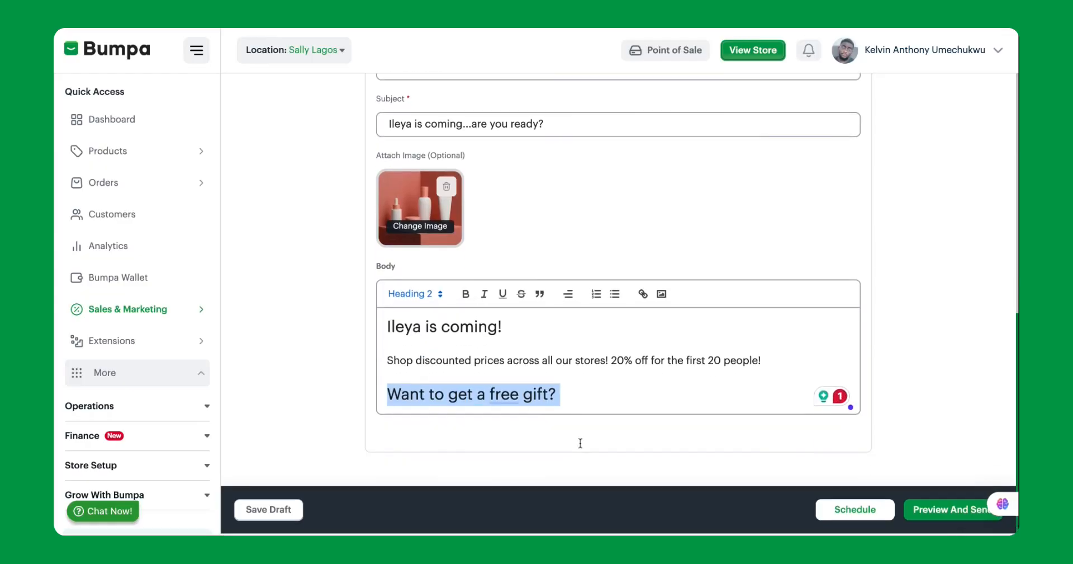
left_click(510, 327)
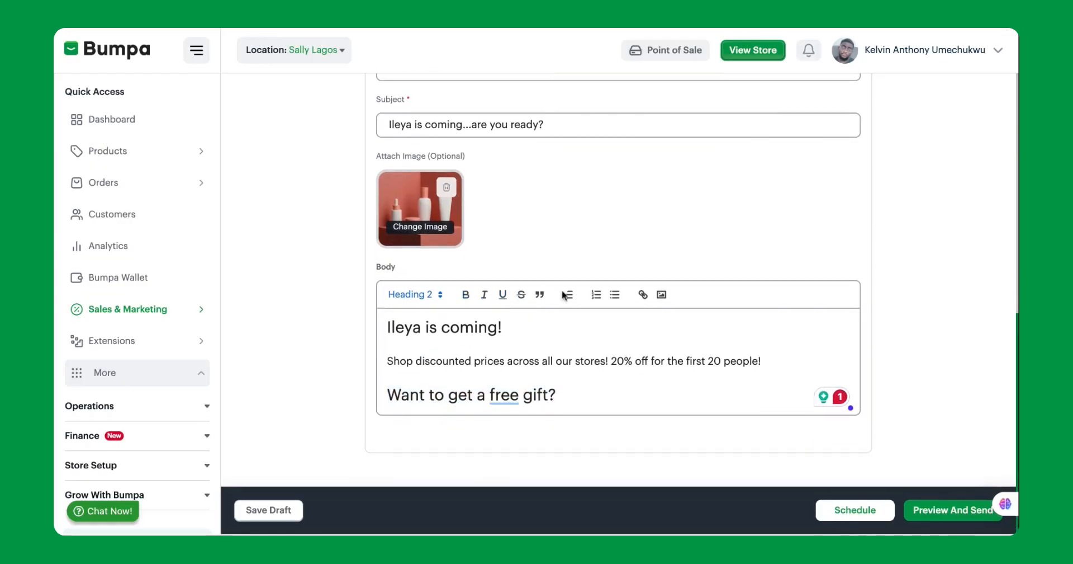
left_click_drag(507, 327, 390, 327)
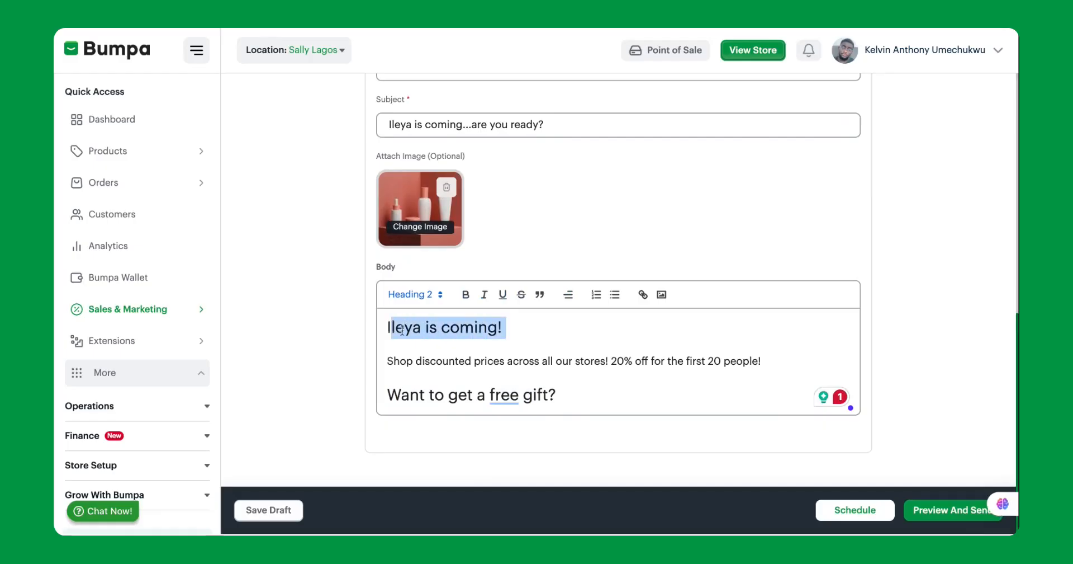
left_click(472, 327)
left_click_drag(509, 327, 385, 327)
left_click(465, 294)
Step: Italicize and underline the line "Want to get a free gift?" in the email body
left_click(567, 396)
left_click_drag(565, 396, 387, 396)
left_click(484, 294)
left_click(503, 294)
left_click(592, 395)
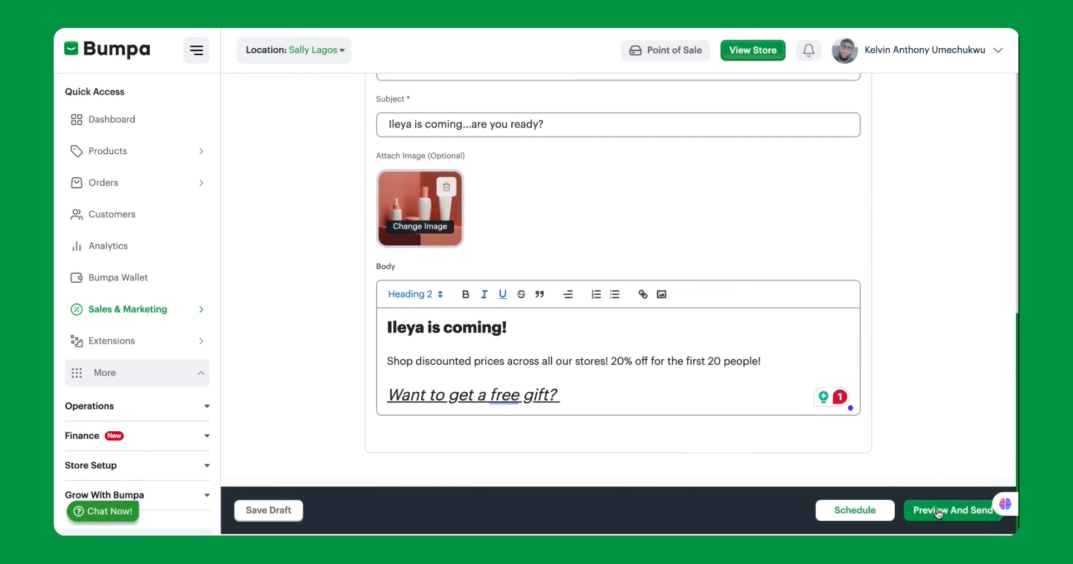
Step: Schedule the campaign for 28/05/2026 at 15:06 in the (GMT +01:00) Lagos timezone
left_click(851, 510)
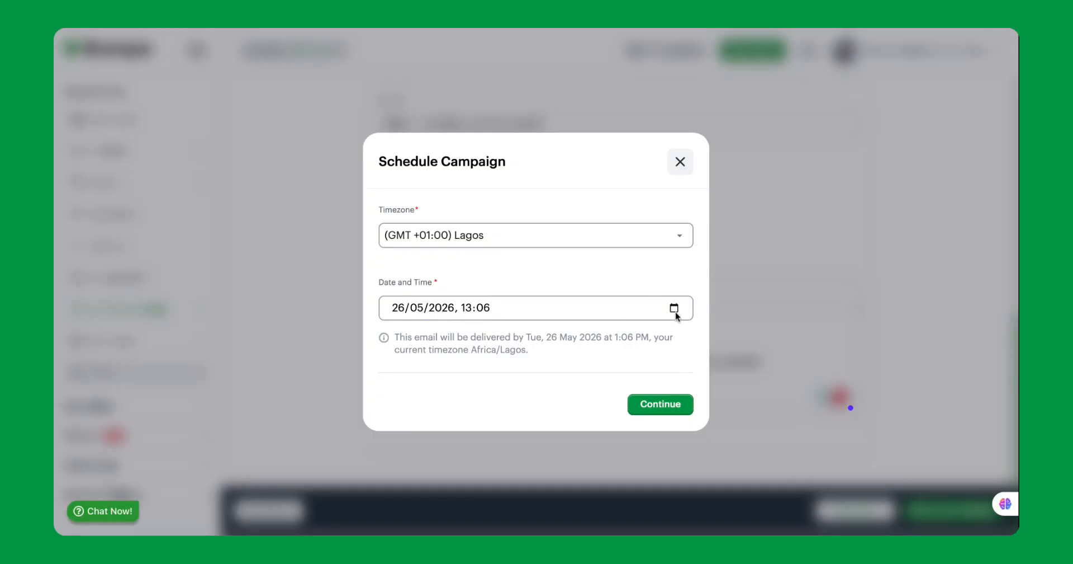
left_click(607, 332)
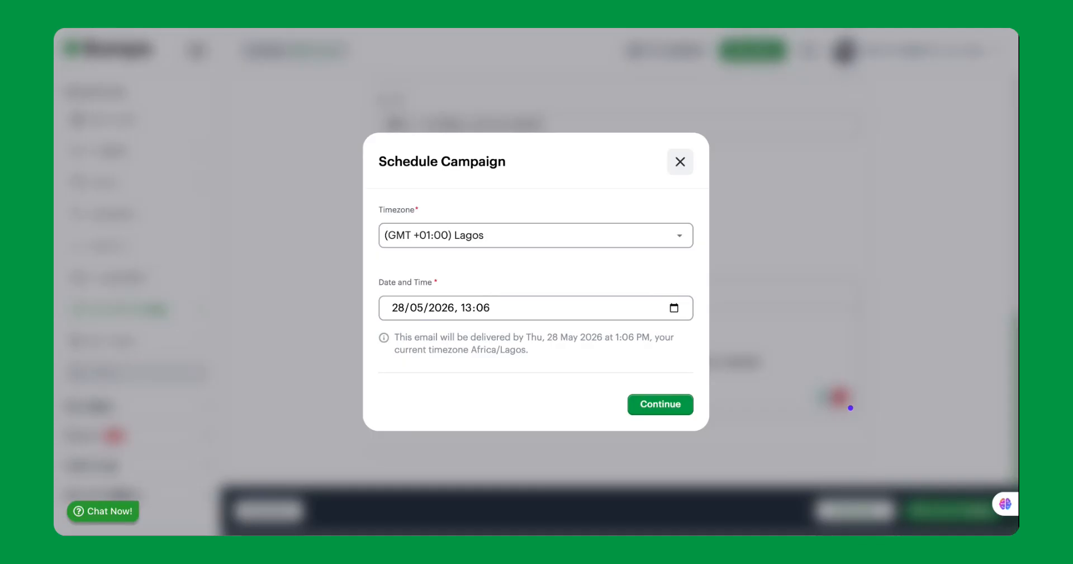
key("Up")
key("Up")
left_click(646, 406)
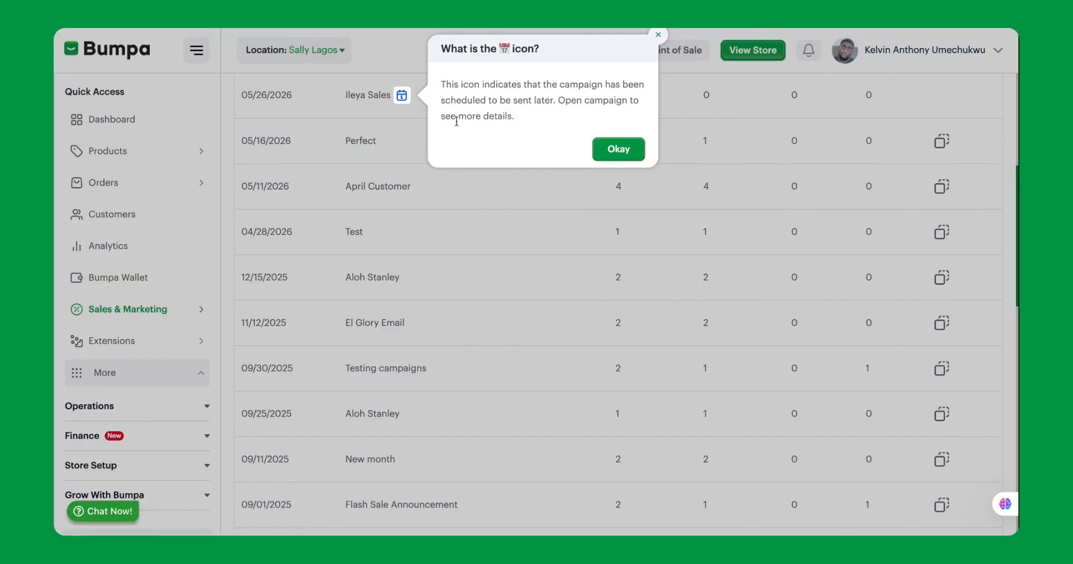
Step: Dismiss the scheduled-icon explanation, open the Ileya Sales campaign and cancel its schedule
left_click(608, 150)
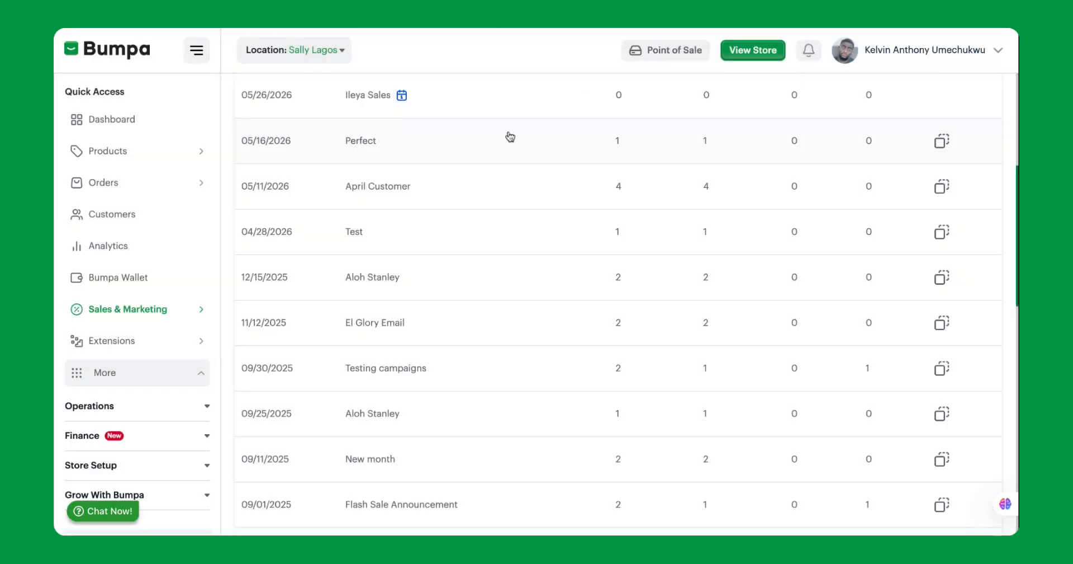
left_click(376, 100)
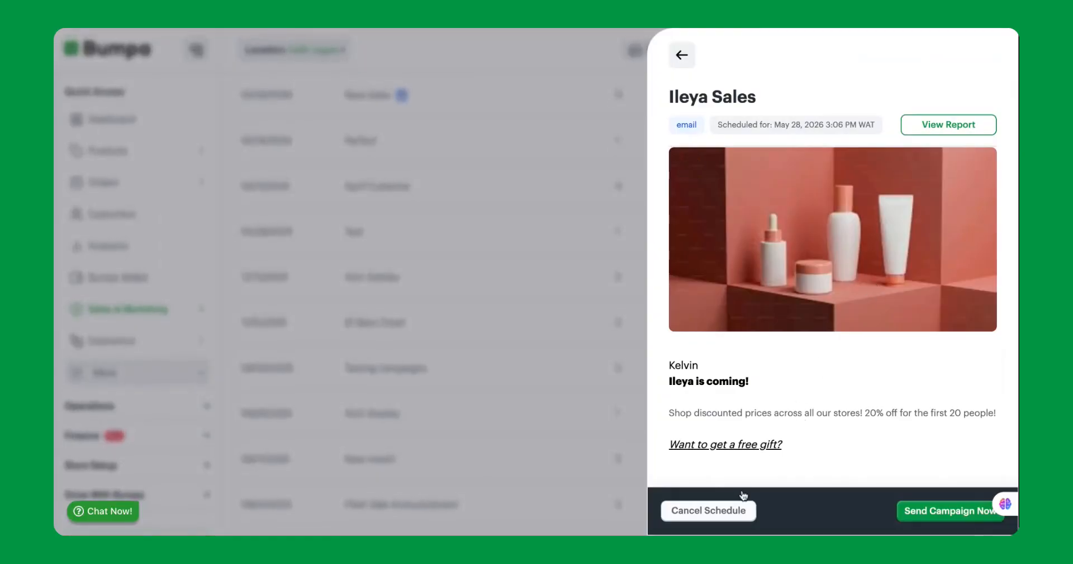
left_click(732, 510)
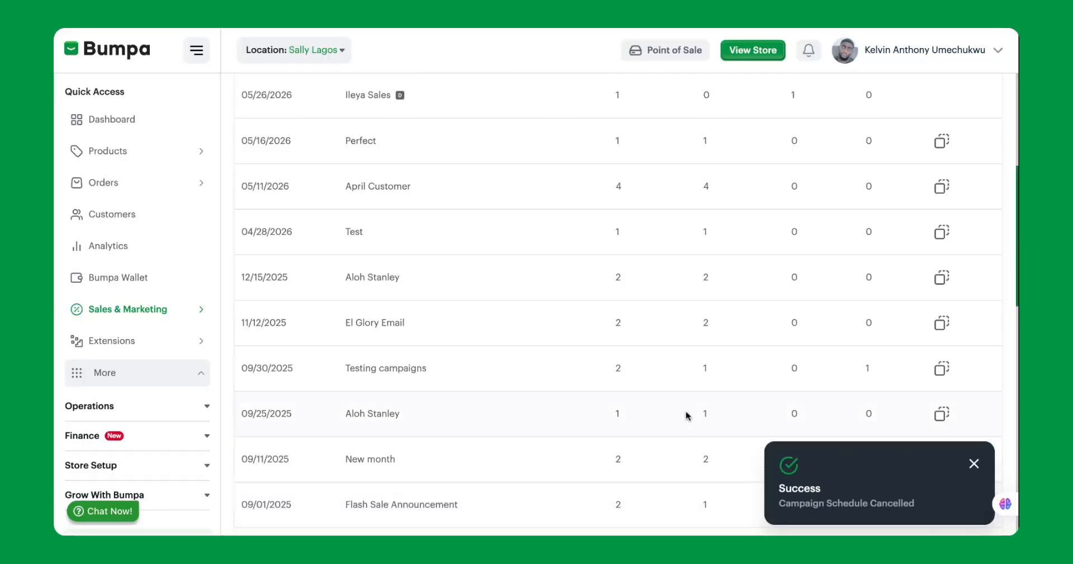
Step: Reopen the Ileya Sales draft for editing and review its template and recipient settings
scroll(676, 313, "up", 3)
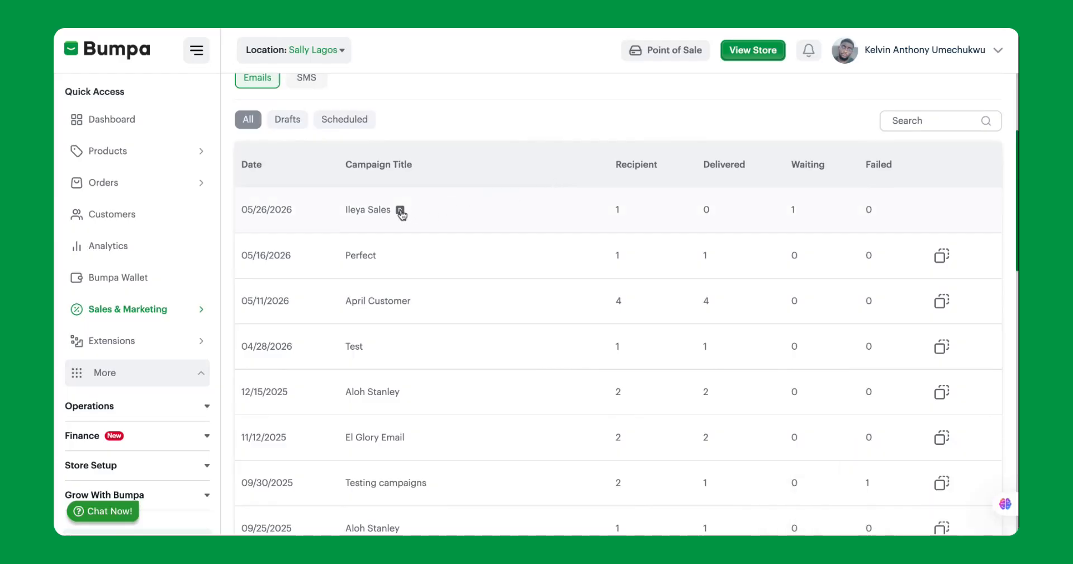
left_click(401, 213)
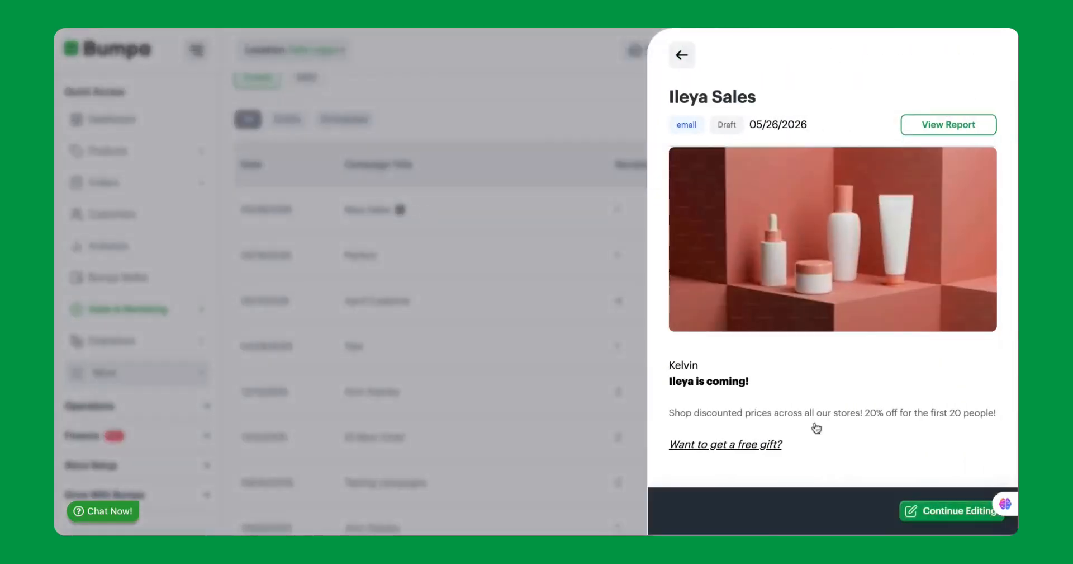
left_click(923, 519)
scroll(868, 408, "down", 2)
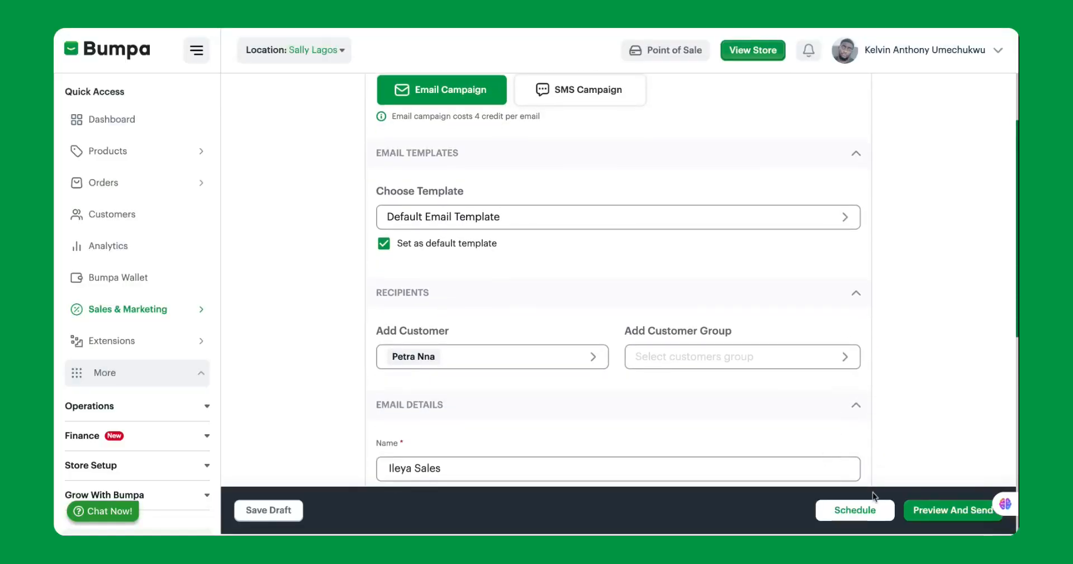
scroll(883, 490, "up", 2)
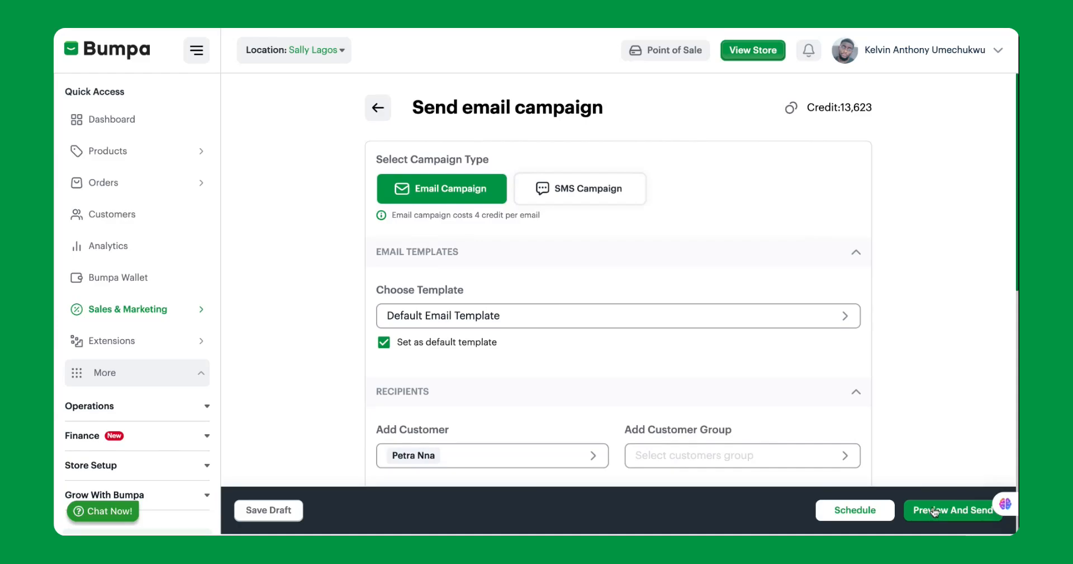
Step: Preview the Ileya Sales campaign, send it immediately and dismiss the notification
left_click(935, 512)
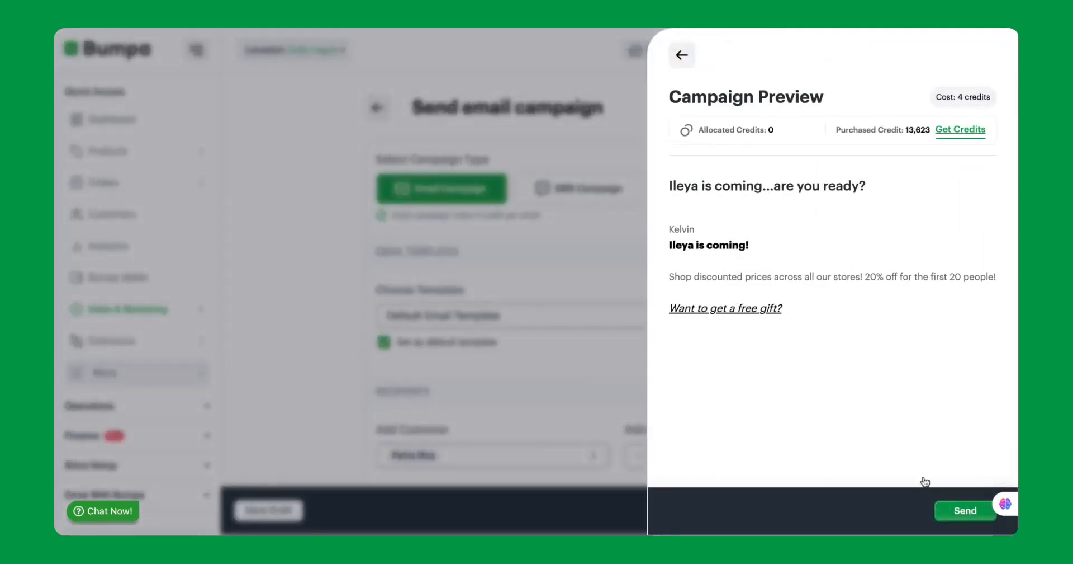
left_click(959, 511)
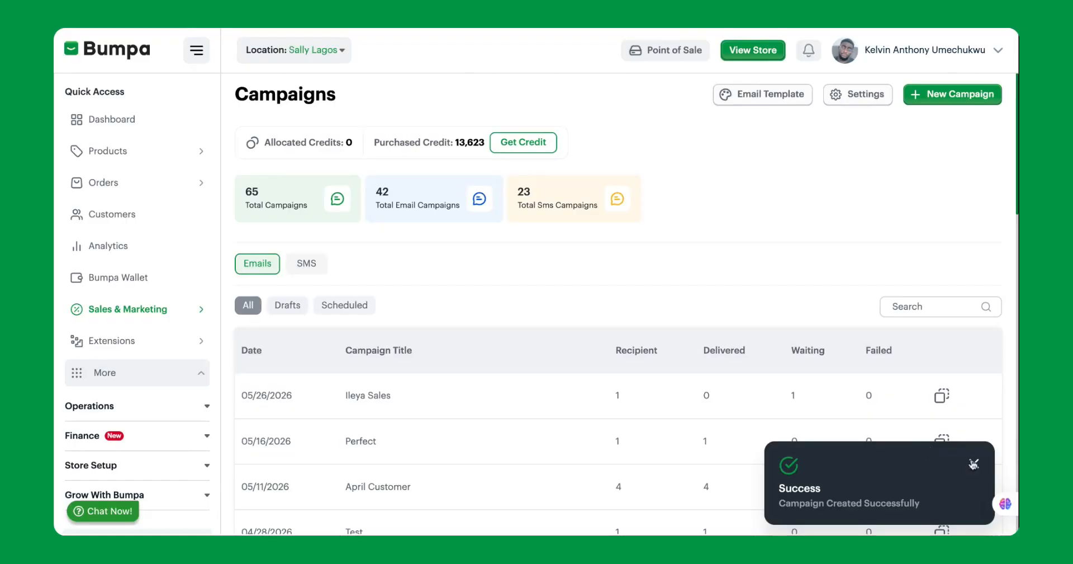
left_click(974, 463)
Step: Check the status and report of the sent Ileya Sales campaign, then return to the campaign list
left_click(412, 402)
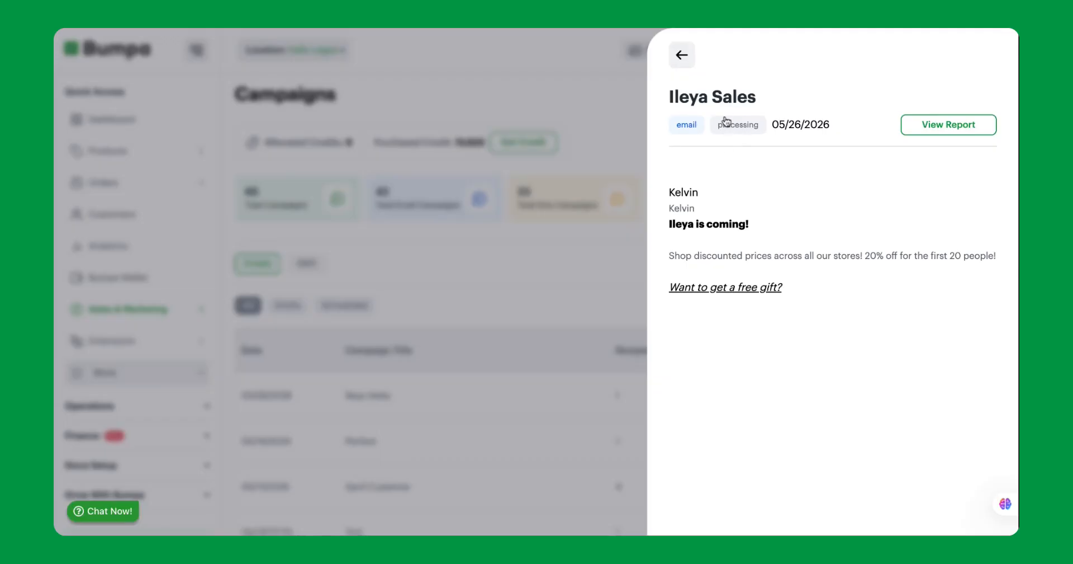
left_click(948, 129)
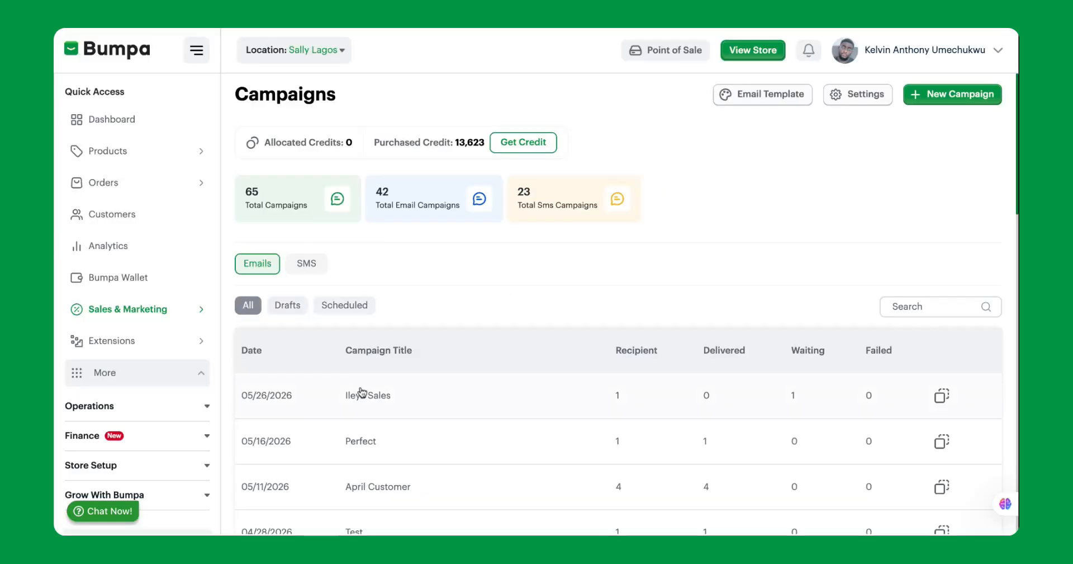
left_click(362, 392)
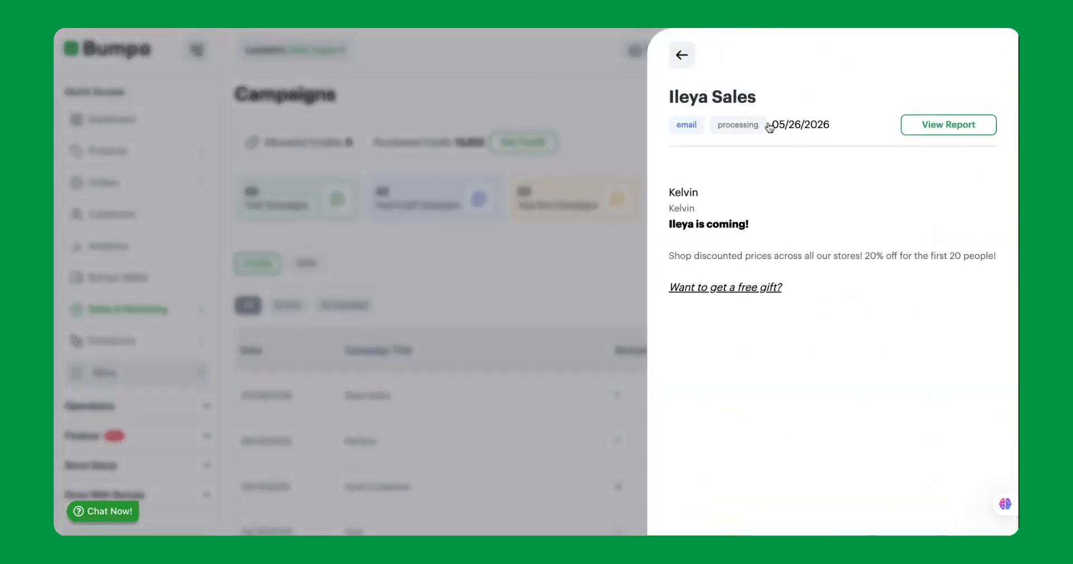
left_click(546, 255)
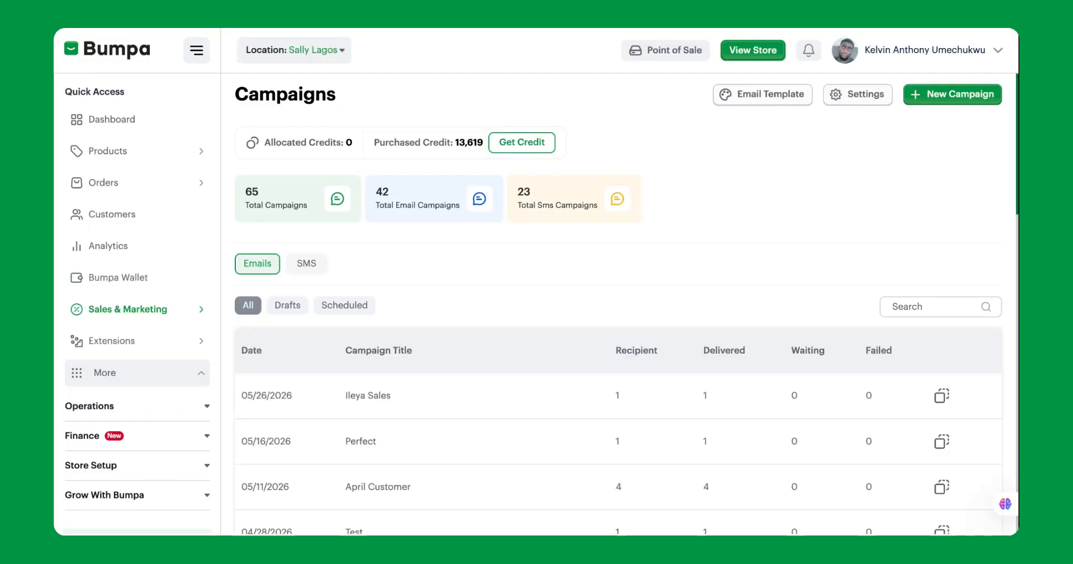
Step: Reopen the Ileya Sales campaign from the refreshed list and check its updated status and report
scroll(545, 278, "down", 1)
left_click(476, 335)
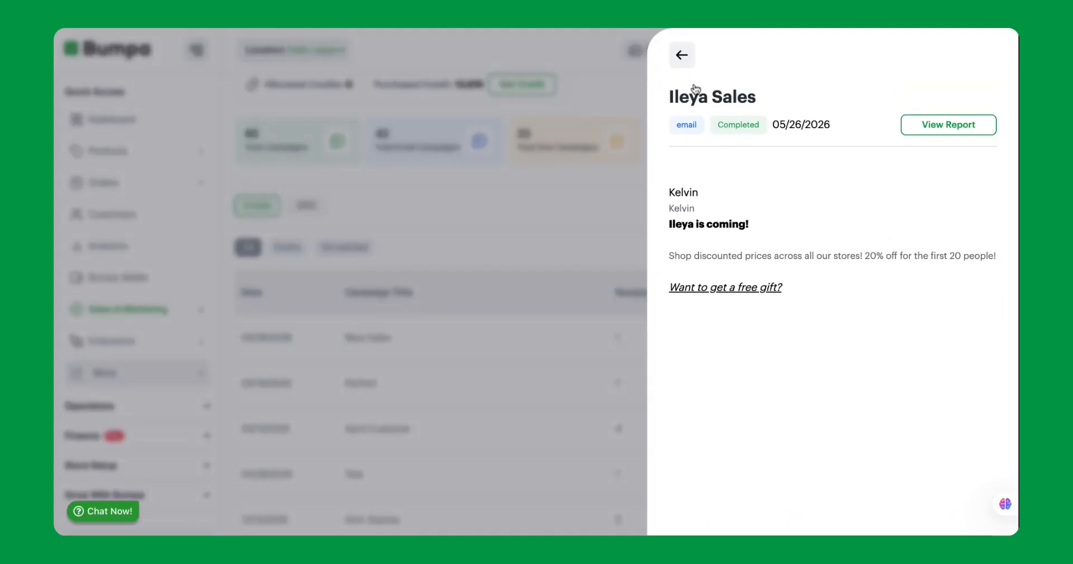
left_click(950, 124)
left_click(938, 126)
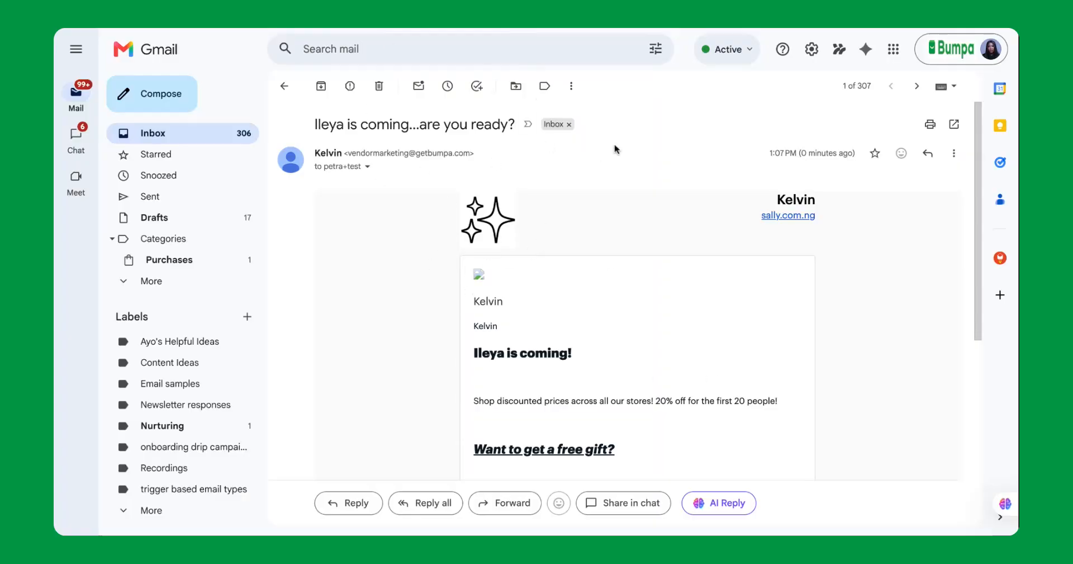
Step: Switch to Gmail and examine the received email "Ileya is coming...are you ready?" from header to footer
scroll(597, 223, "down", 4)
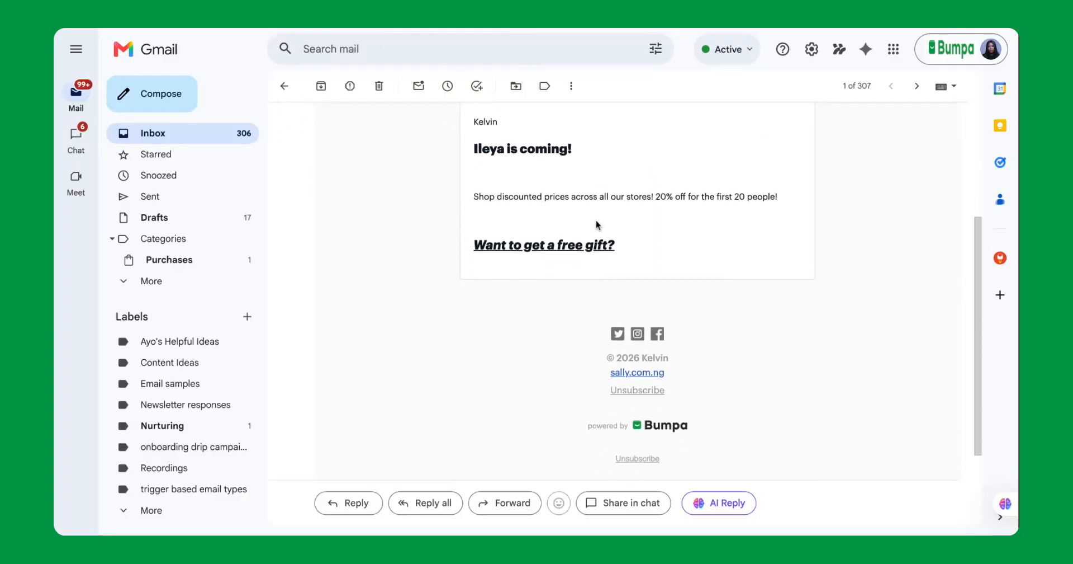
scroll(596, 224, "up", 5)
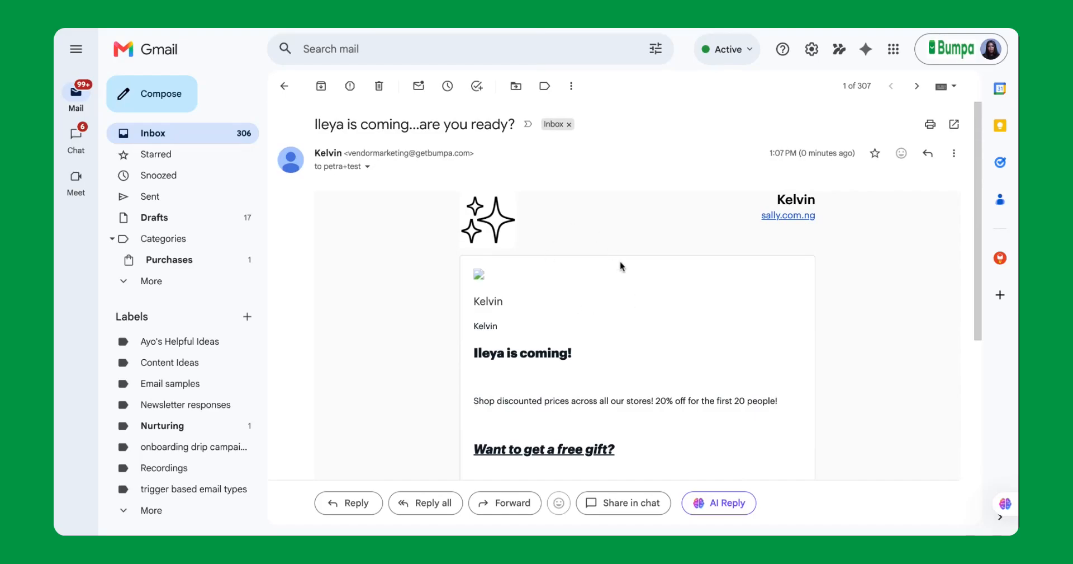